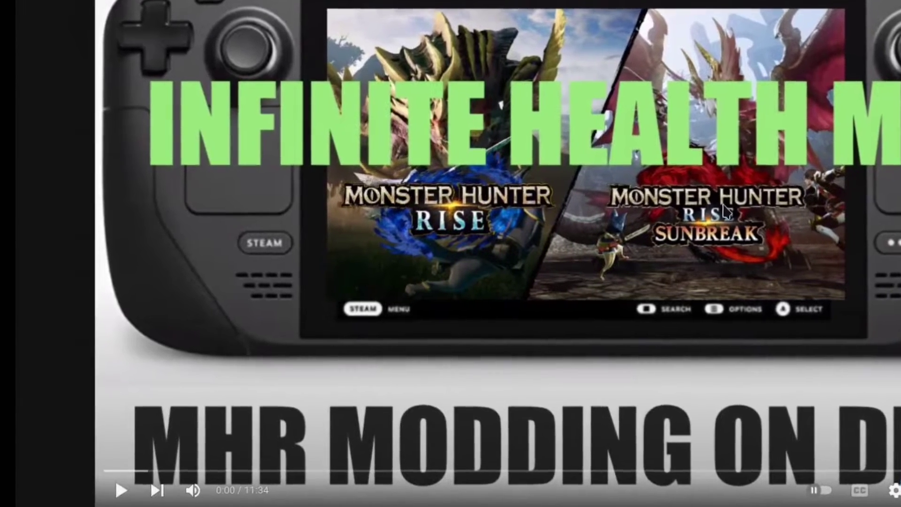
Step: Scroll down to the 19 comments under the 'Modding Monster Hunter Rise on Steam Deck' video
scroll(749, 209, "down", 4)
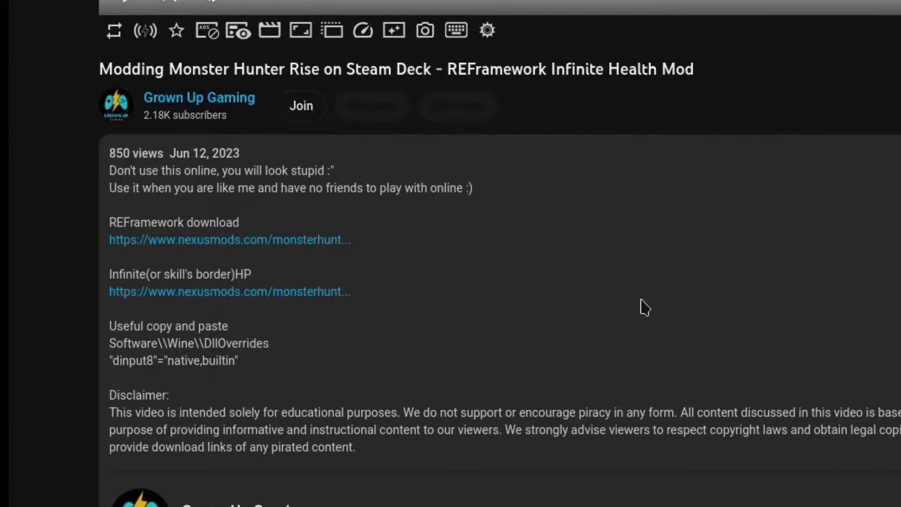
scroll(646, 307, "down", 12)
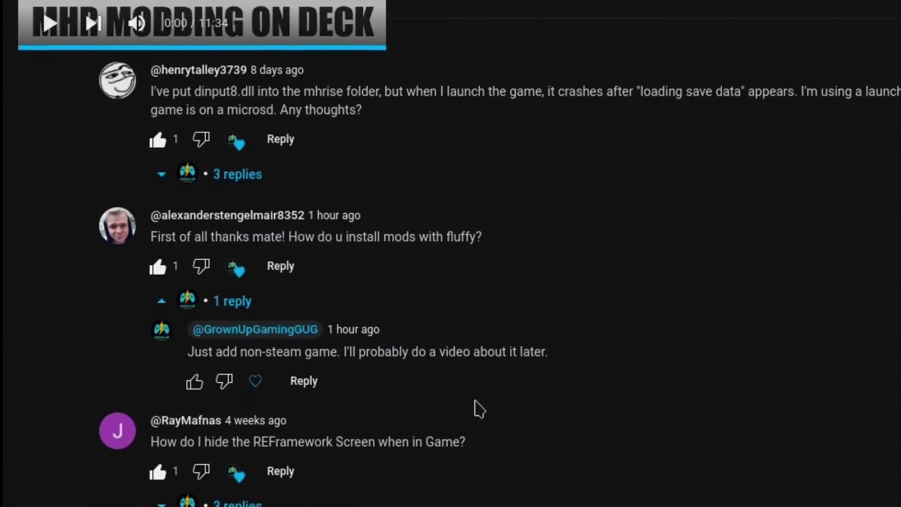
scroll(477, 408, "up", 15)
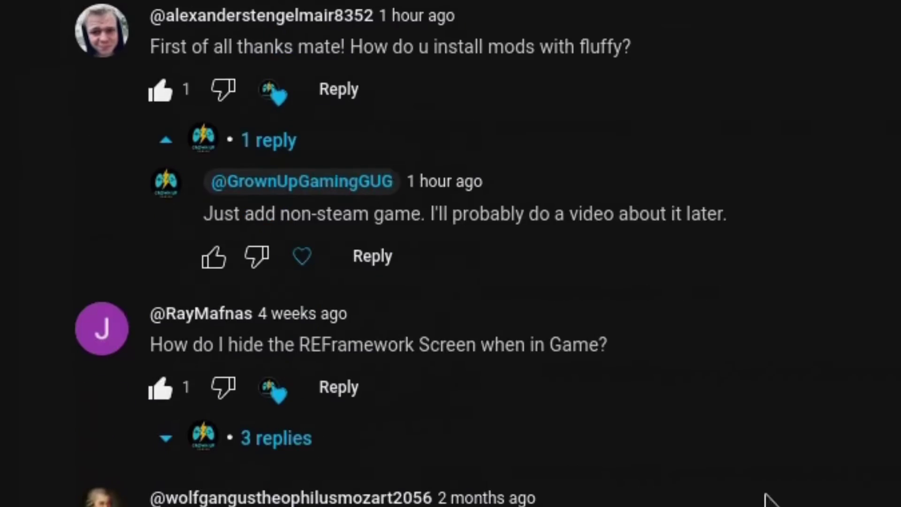
scroll(762, 492, "down", 2)
scroll(769, 495, "down", 12)
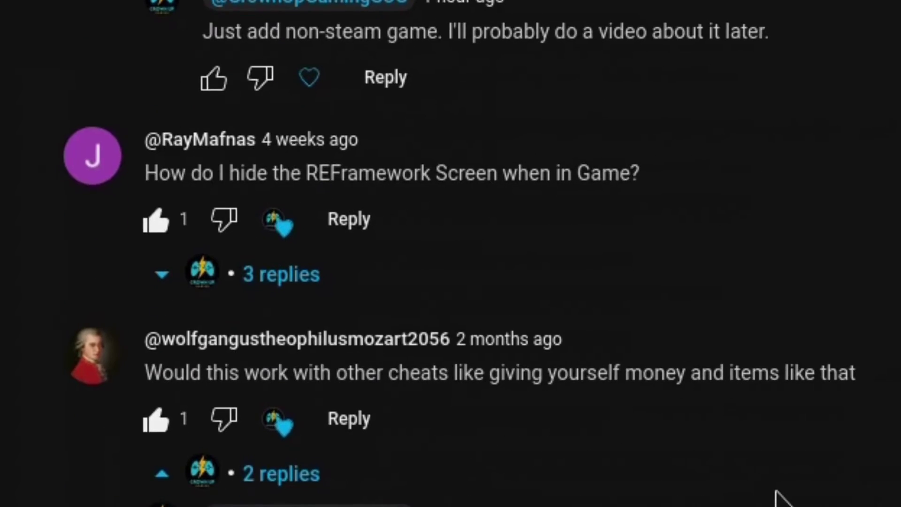
scroll(798, 500, "up", 4)
scroll(806, 504, "down", 5)
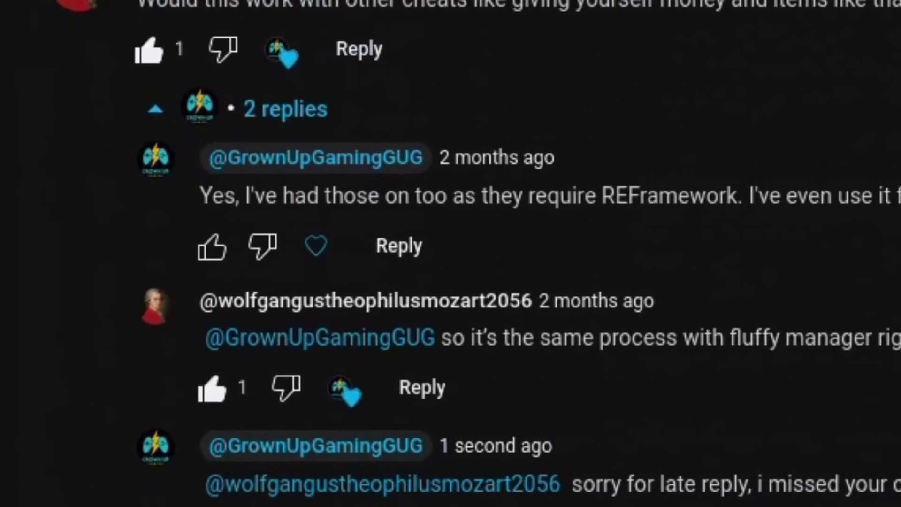
scroll(806, 504, "up", 10)
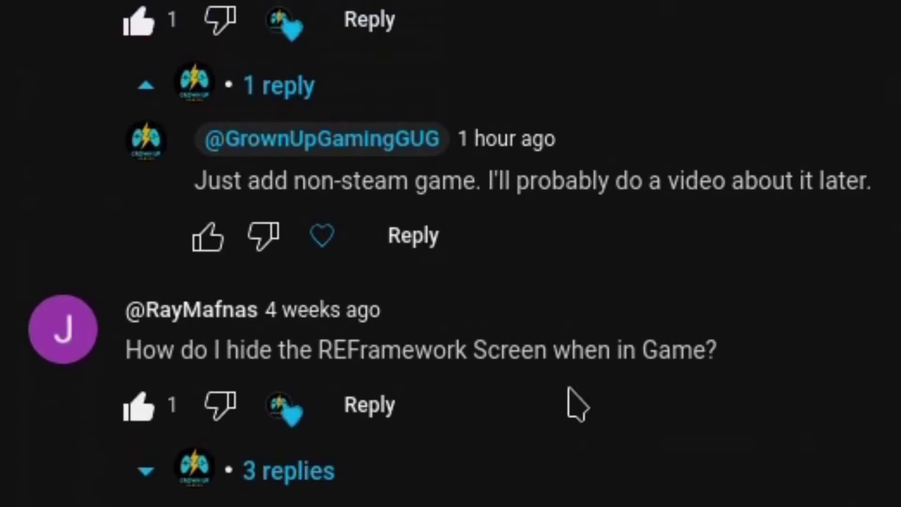
scroll(237, 167, "down", 9)
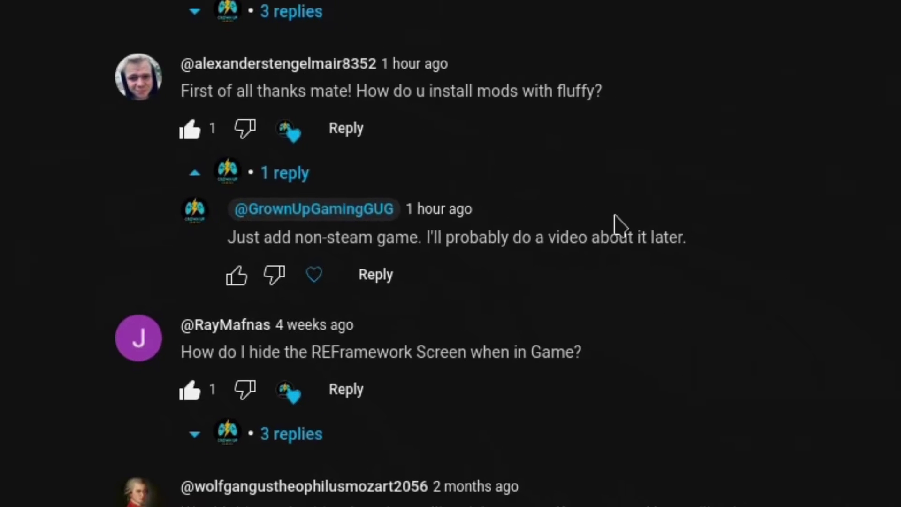
scroll(720, 261, "down", 3)
scroll(634, 270, "down", 5)
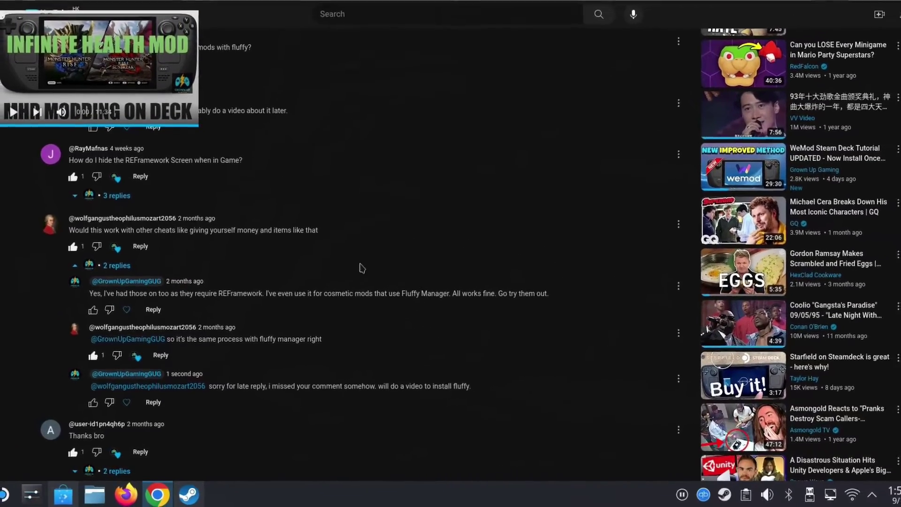
Step: Show the Fluffy Manager 5000 Files tab with Fluffy Mod Manager 3.0096 under Main Files
left_click(185, 501)
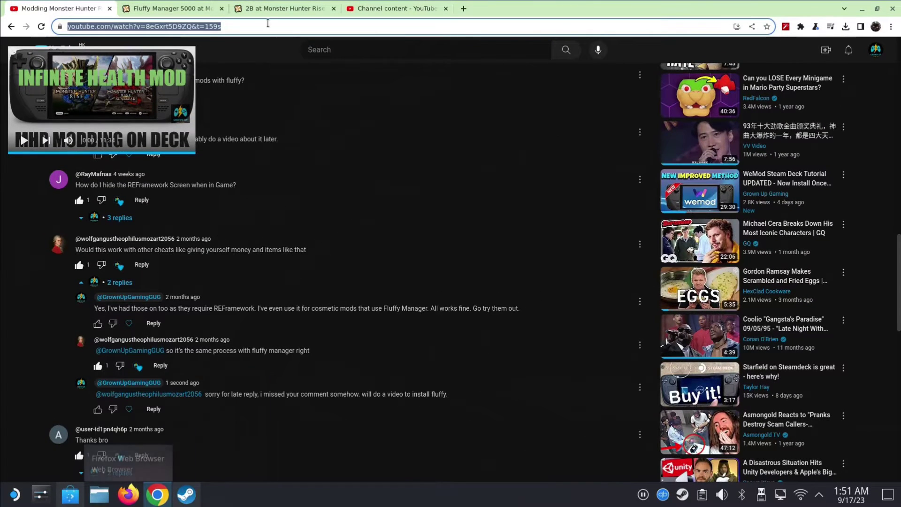
left_click(186, 13)
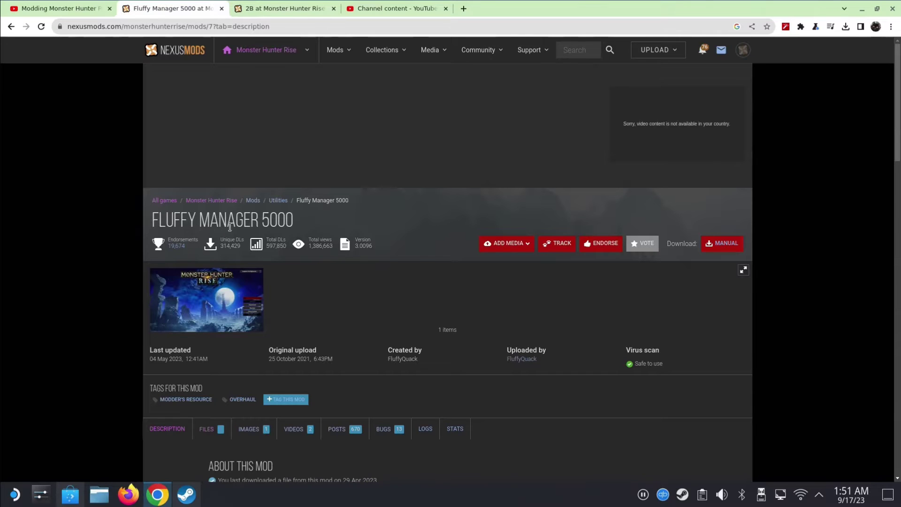
scroll(388, 275, "down", 3)
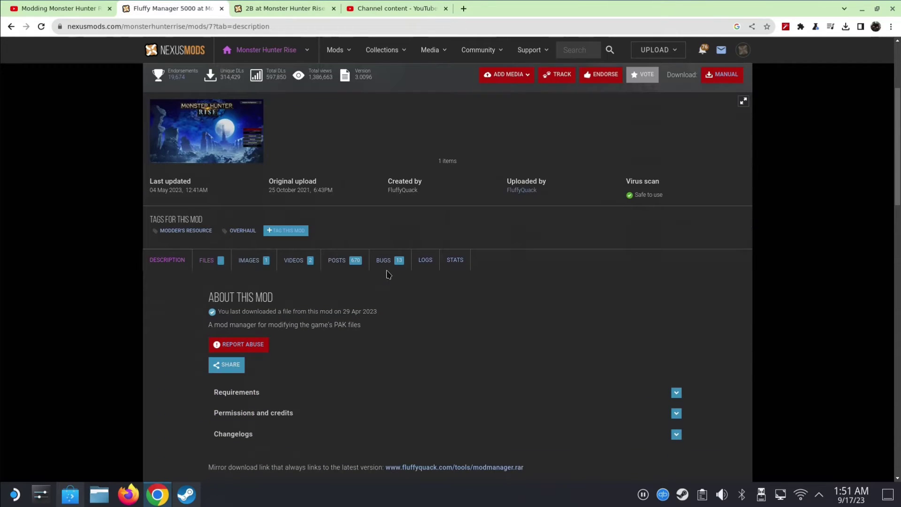
left_click(206, 260)
scroll(281, 319, "down", 1)
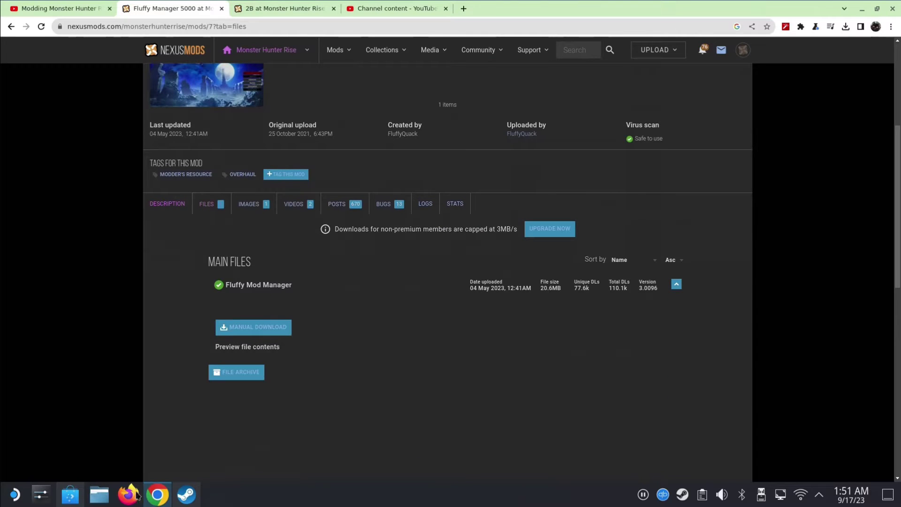
Step: Add a Non-Steam Game, browsing to primary > Fluffy Manager and ticking Modmanager.exe
left_click(180, 493)
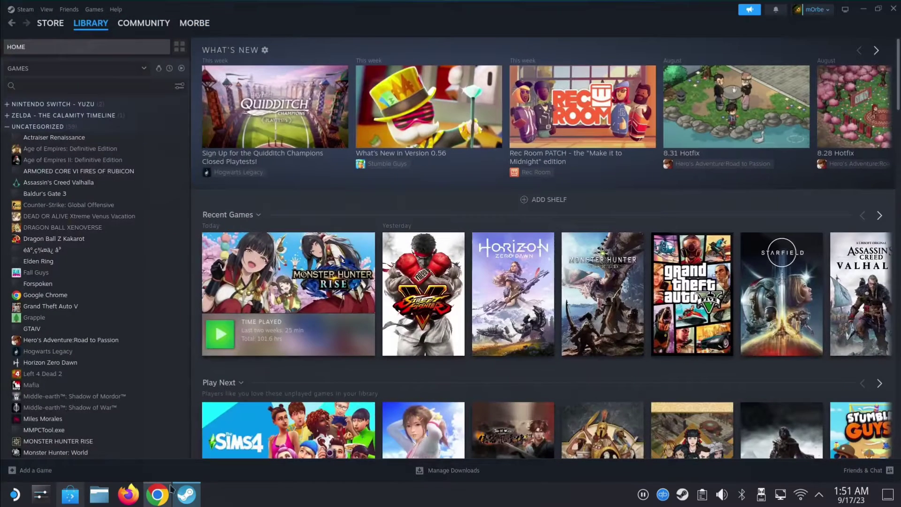
left_click(34, 472)
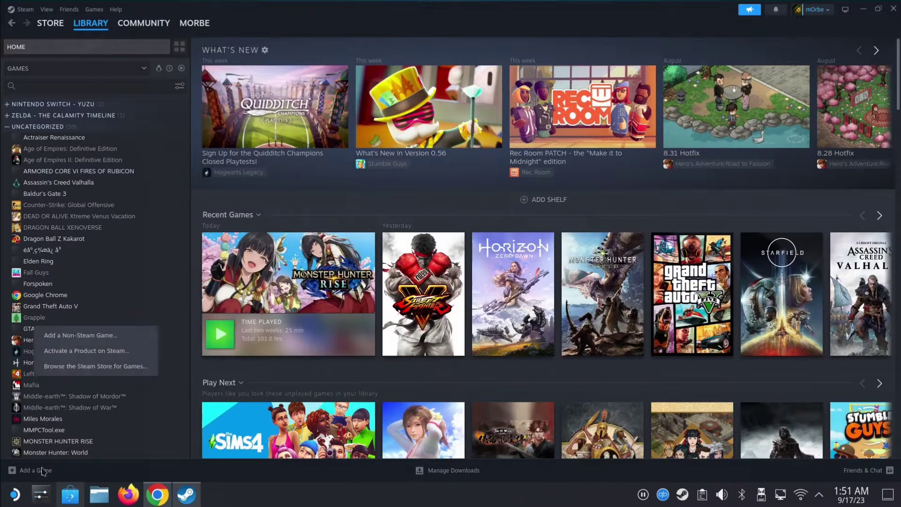
left_click(94, 334)
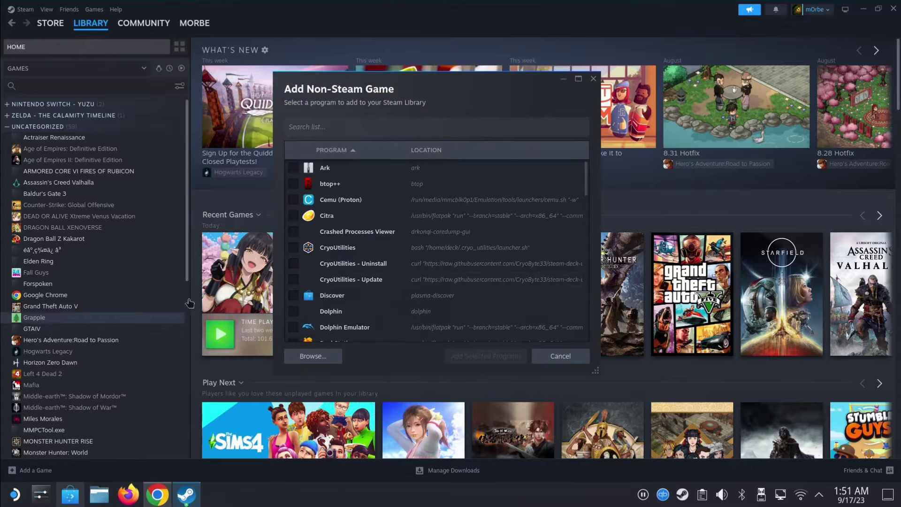
left_click(310, 355)
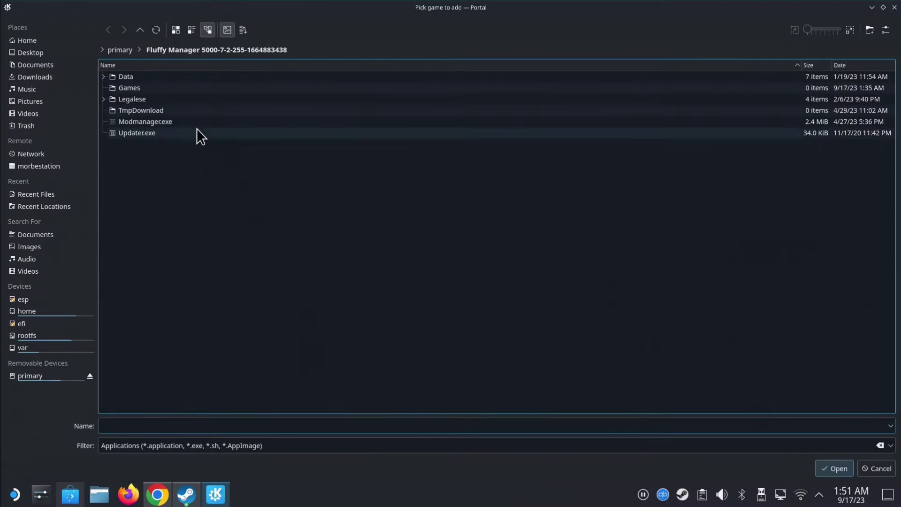
left_click(35, 76)
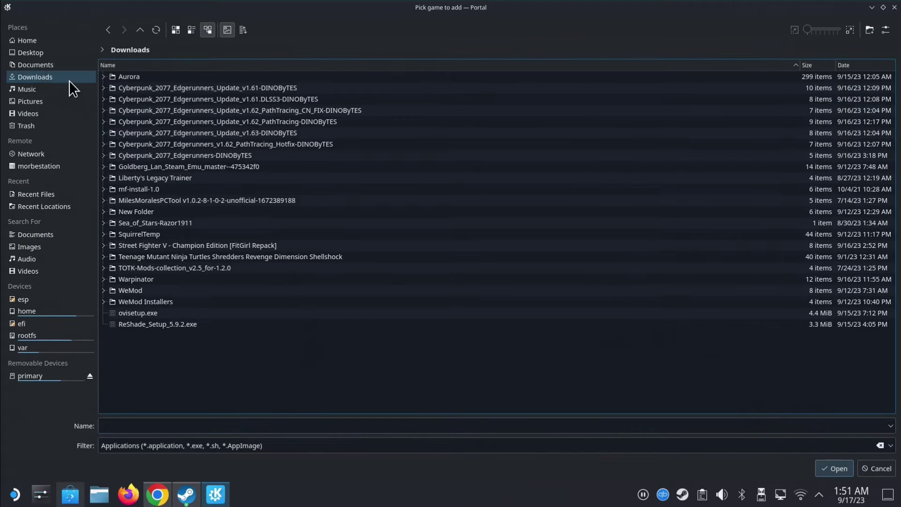
left_click(49, 379)
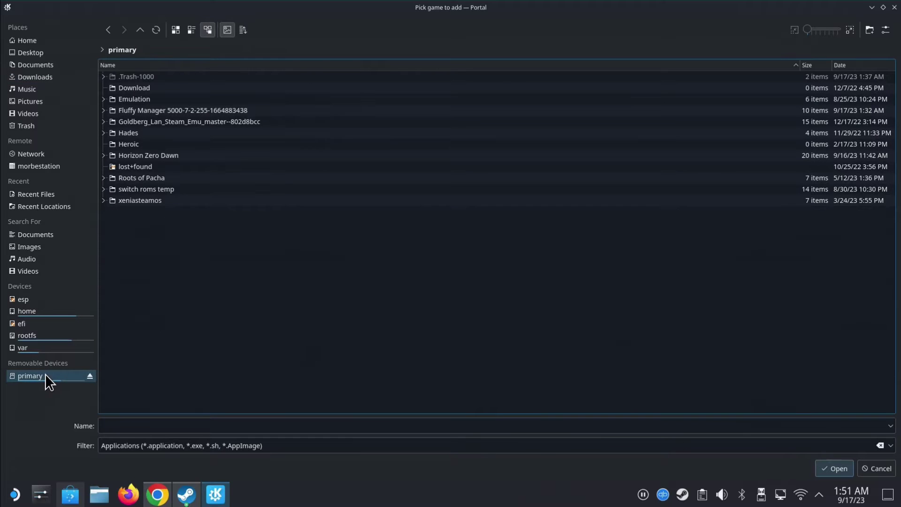
left_click(216, 110)
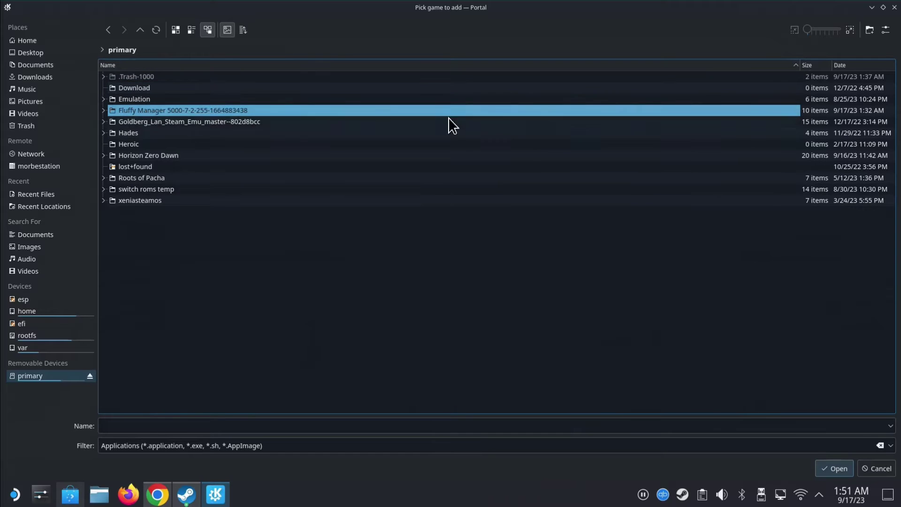
double_click(185, 111)
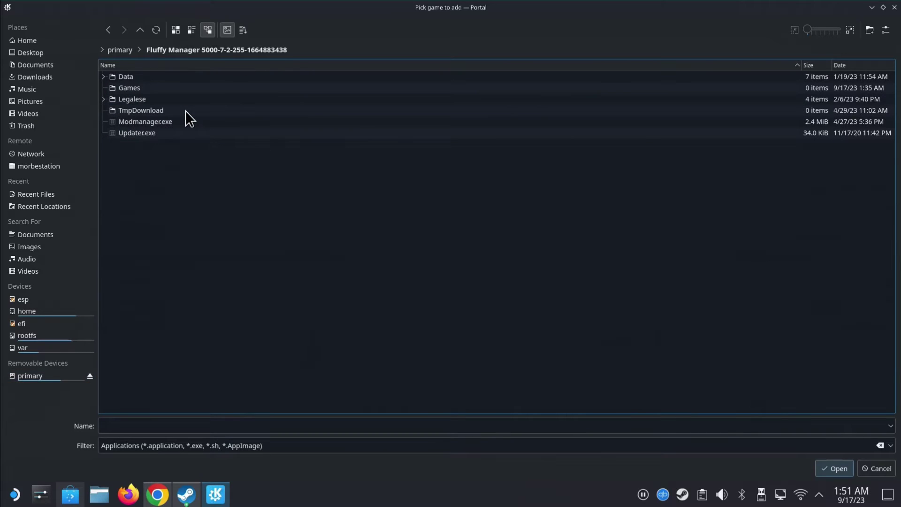
double_click(151, 123)
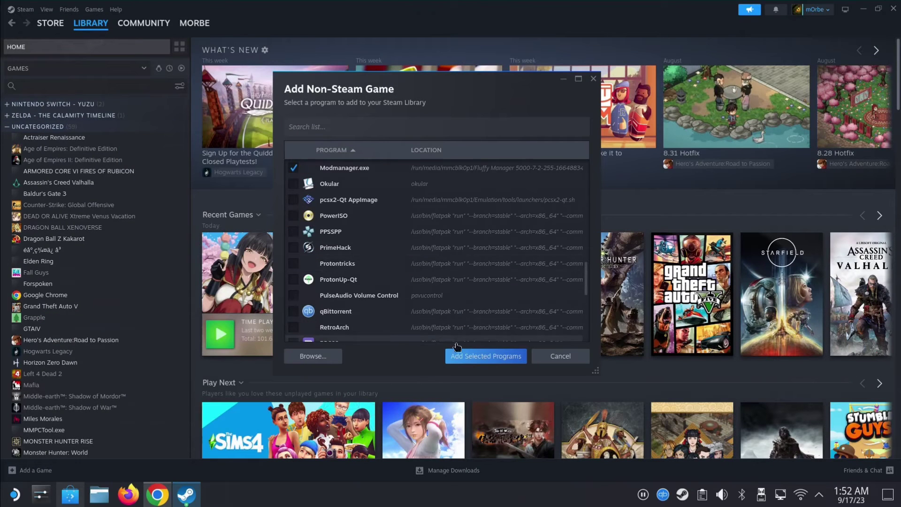
Step: Add Modmanager.exe to the Steam library and rename the shortcut to Fluffy 5000
left_click(483, 358)
scroll(92, 418, "down", 1)
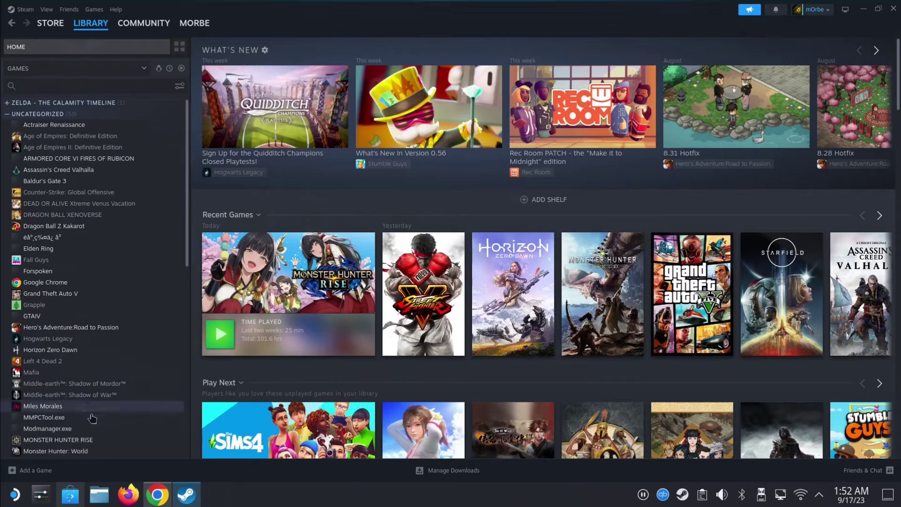
scroll(92, 418, "down", 1)
left_click(37, 392)
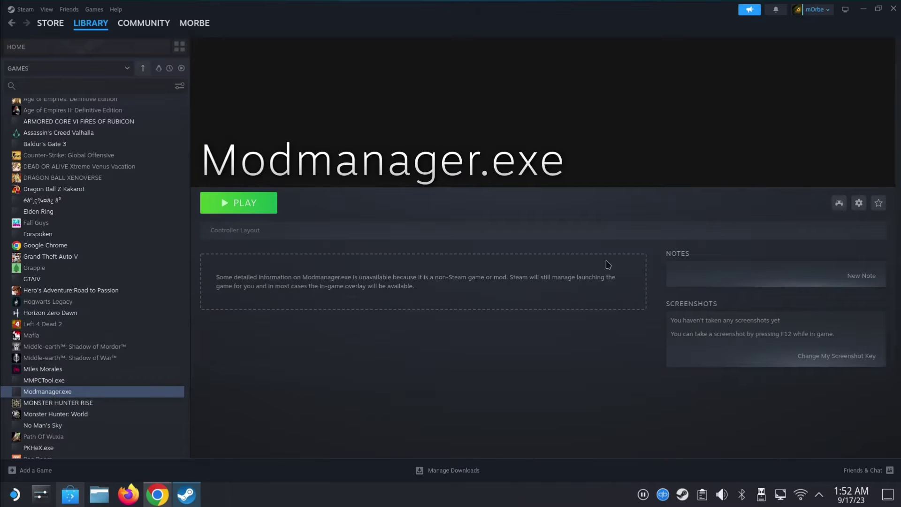
left_click(859, 204)
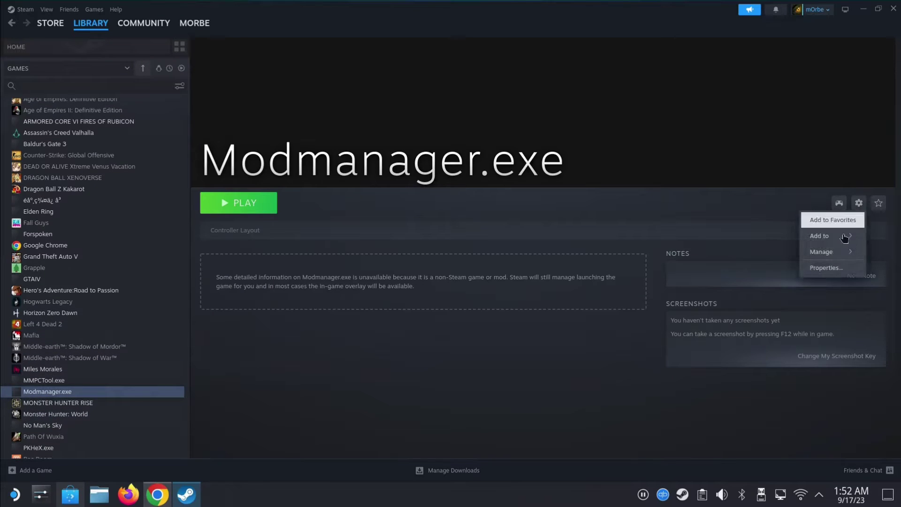
left_click(824, 268)
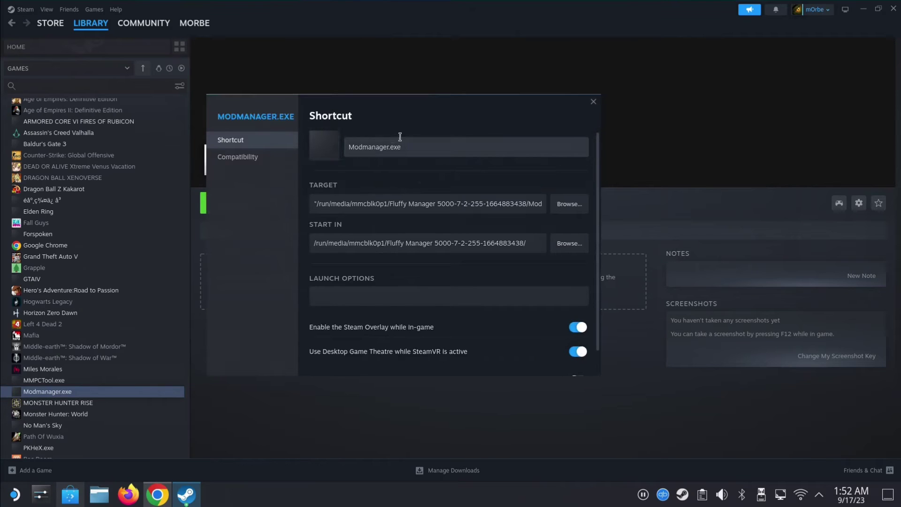
left_click(428, 143)
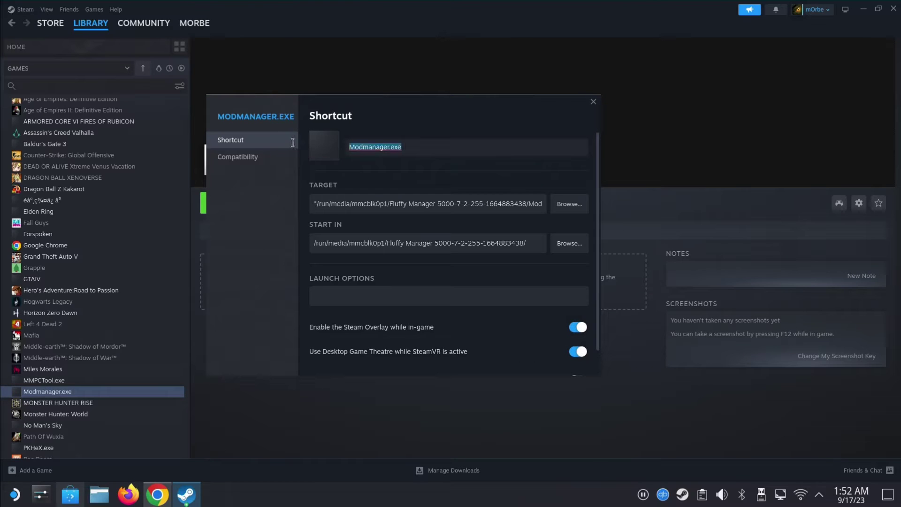
type("Fluffy 5000")
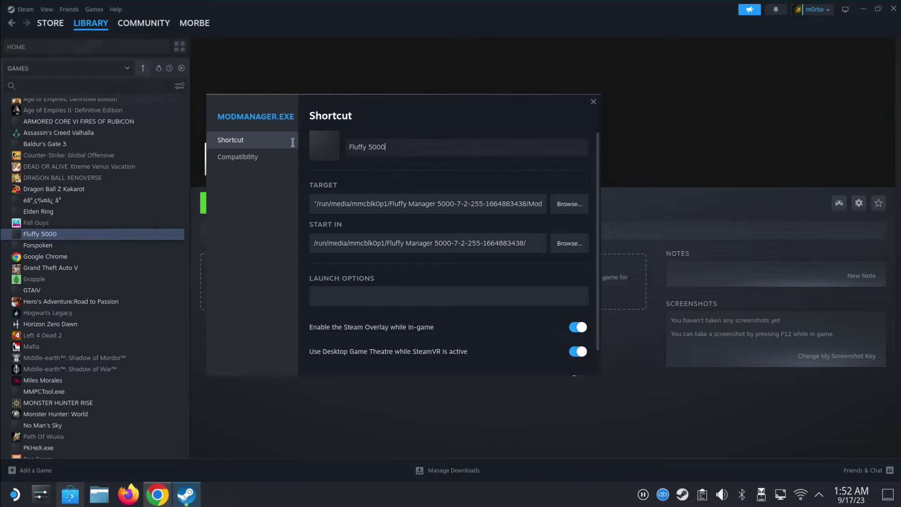
Step: Force Proton Experimental as the compatibility tool for Fluffy 5000
left_click(239, 158)
left_click(433, 141)
left_click(422, 162)
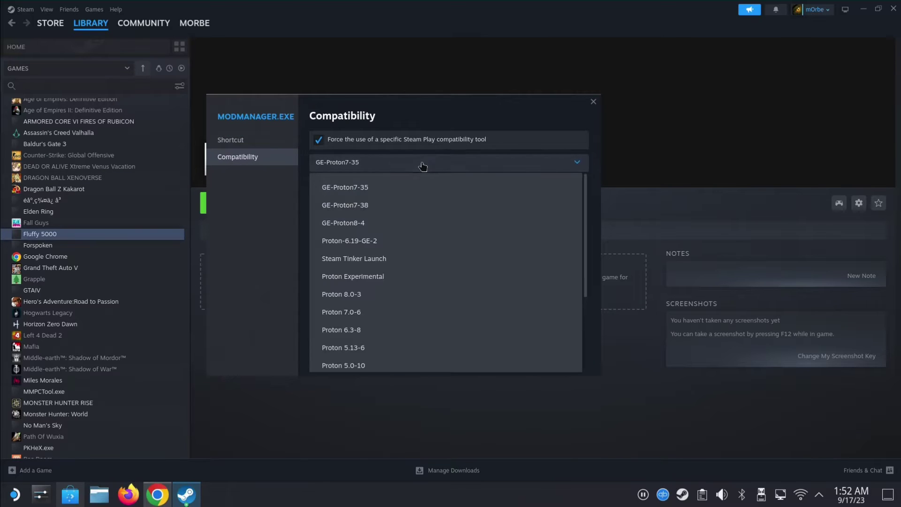
left_click(363, 276)
left_click(597, 102)
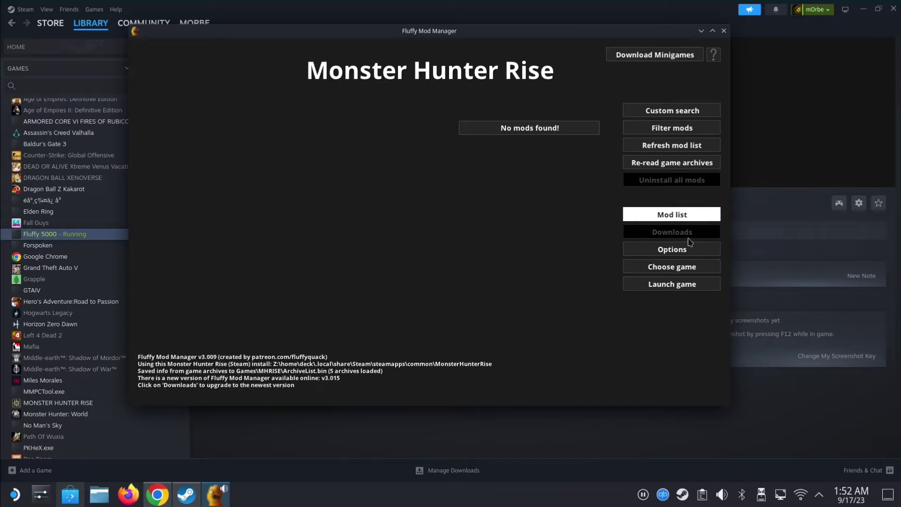
Step: Try switching the manager to King of Fighters XV, then cancel choosing its executable
left_click(674, 253)
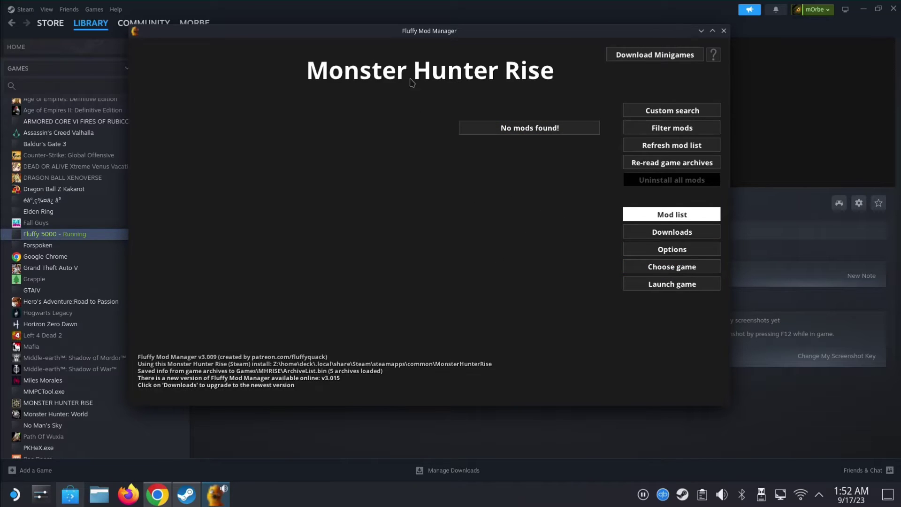
left_click(666, 274)
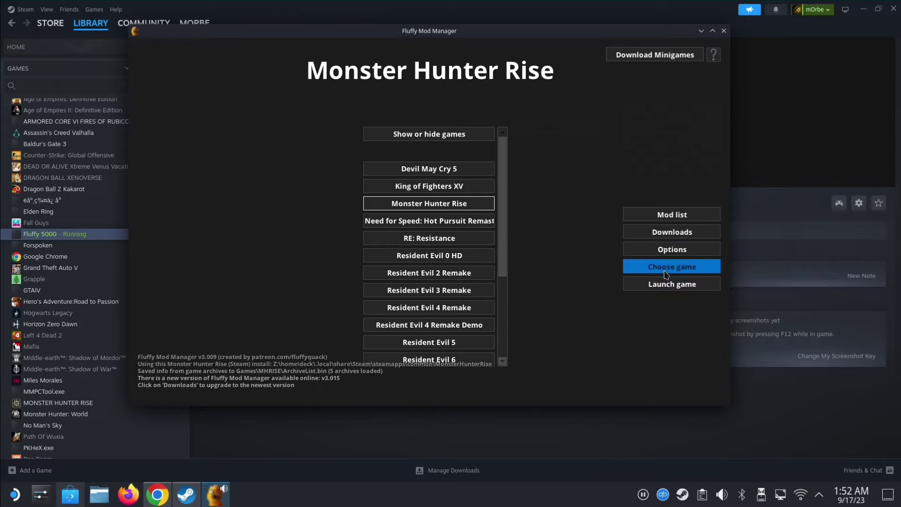
left_click(453, 187)
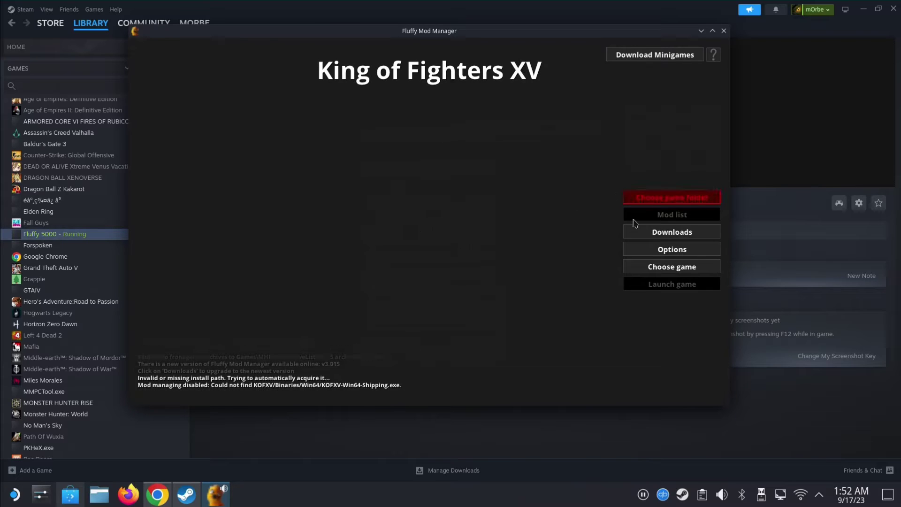
left_click(674, 197)
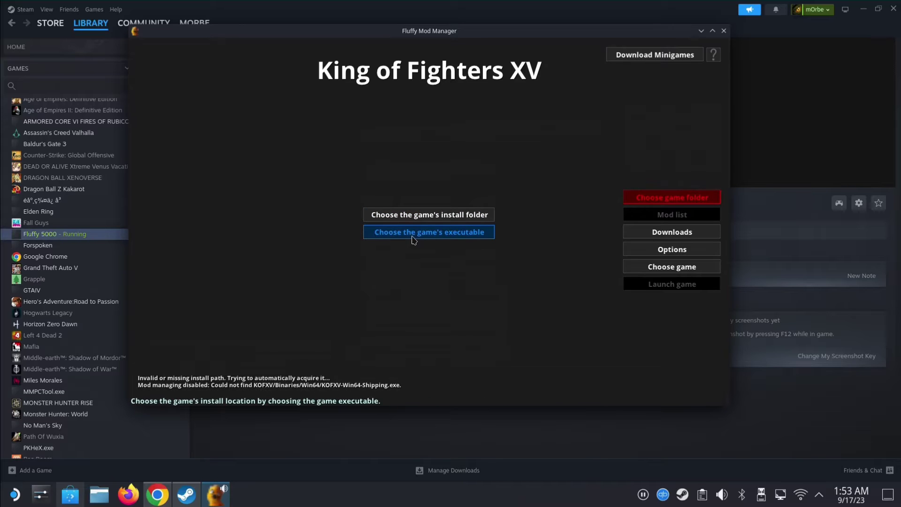
left_click(444, 239)
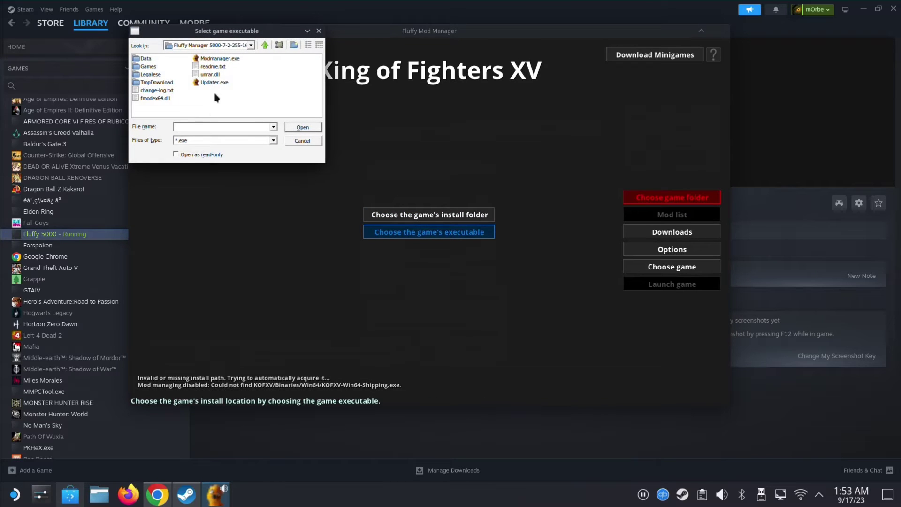
left_click(300, 140)
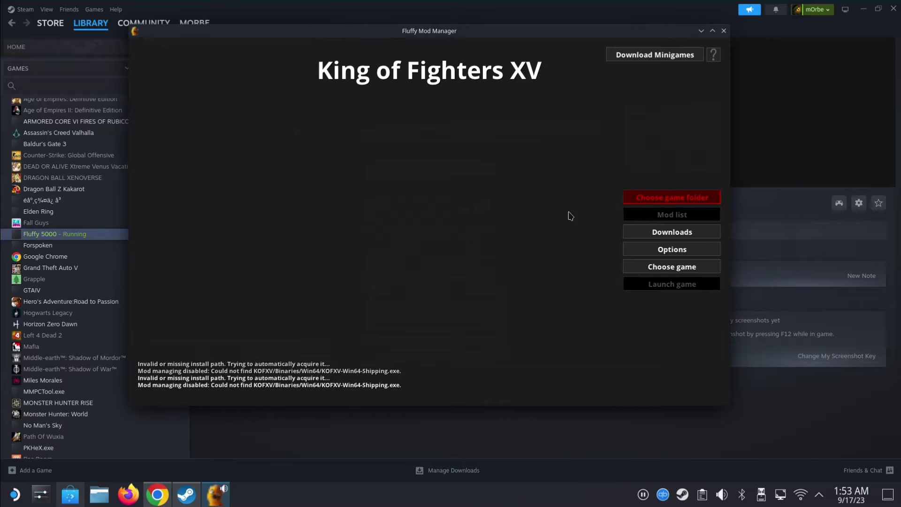
Step: Switch back to Monster Hunter Rise and refresh its mod list, which finds no mods
left_click(669, 270)
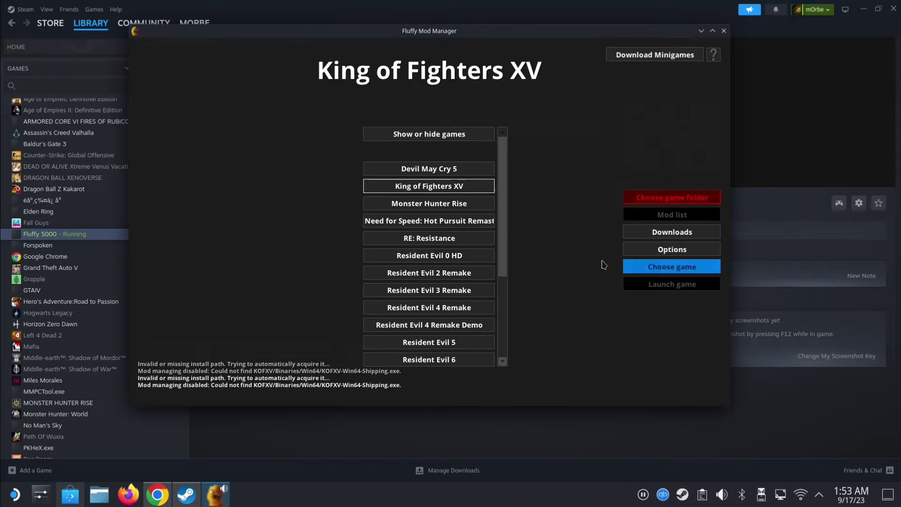
left_click(463, 205)
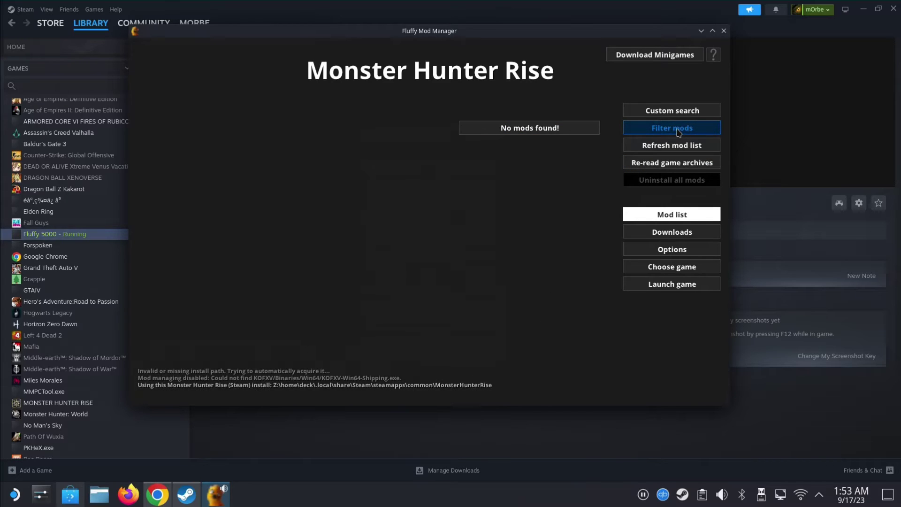
left_click(689, 145)
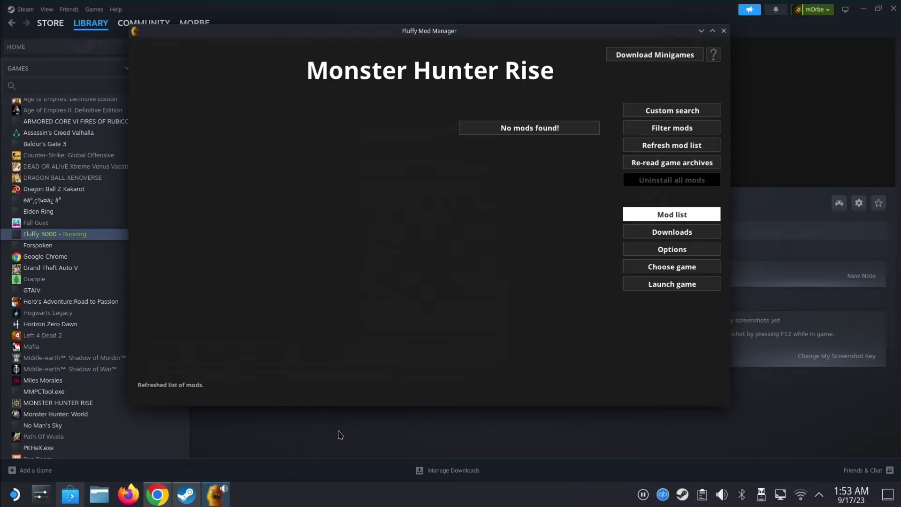
mouse_move(215, 503)
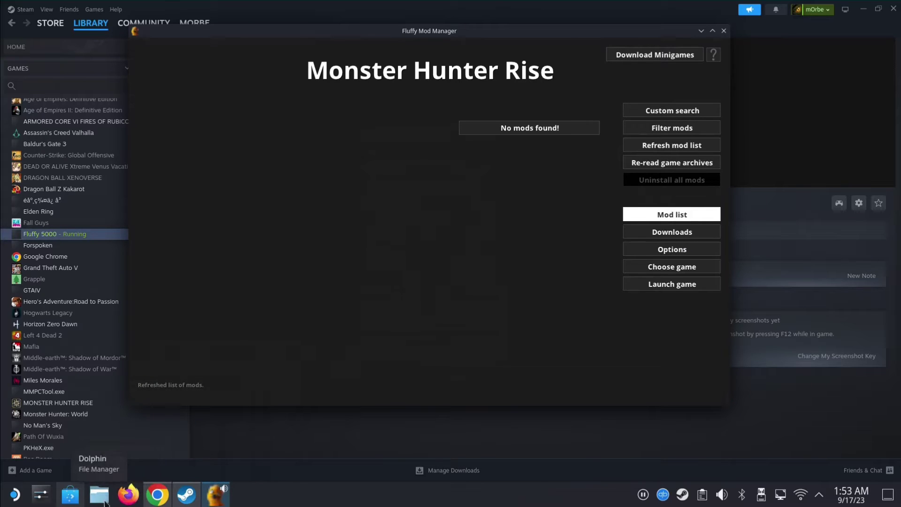
mouse_move(70, 505)
left_click(157, 494)
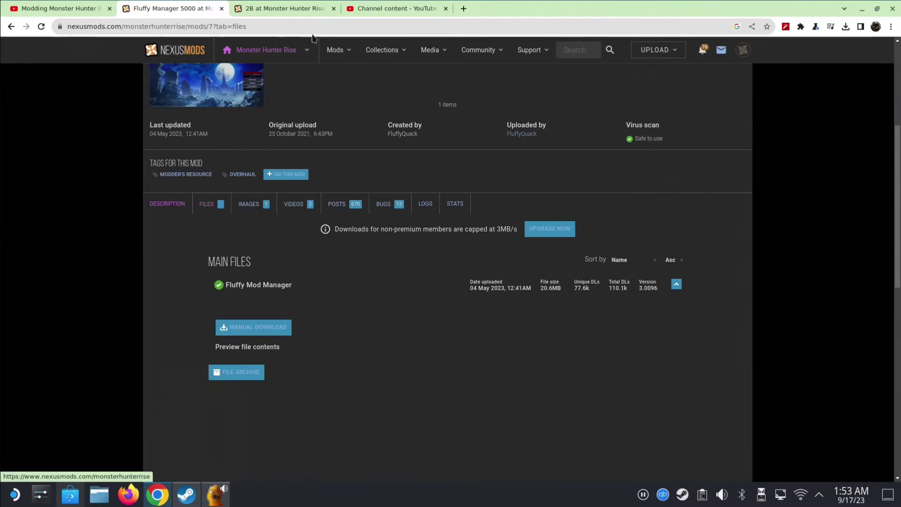
Step: Switch to the '2B at Monster Hunter Rise' tab and scroll to its description
left_click(302, 10)
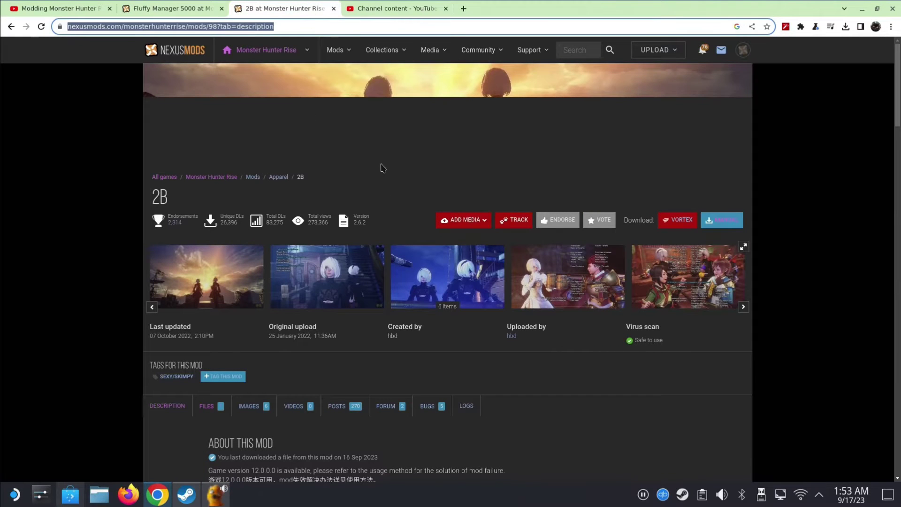
scroll(526, 215, "down", 3)
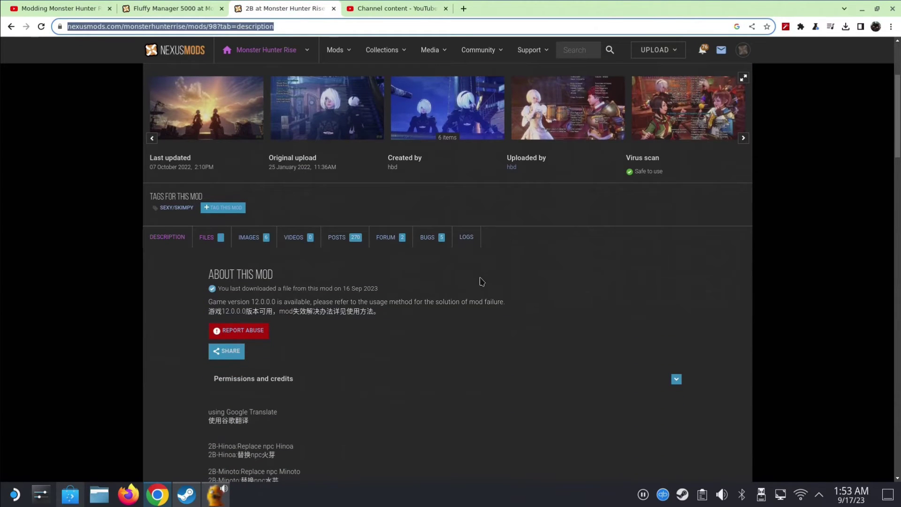
scroll(482, 282, "up", 3)
scroll(409, 263, "down", 2)
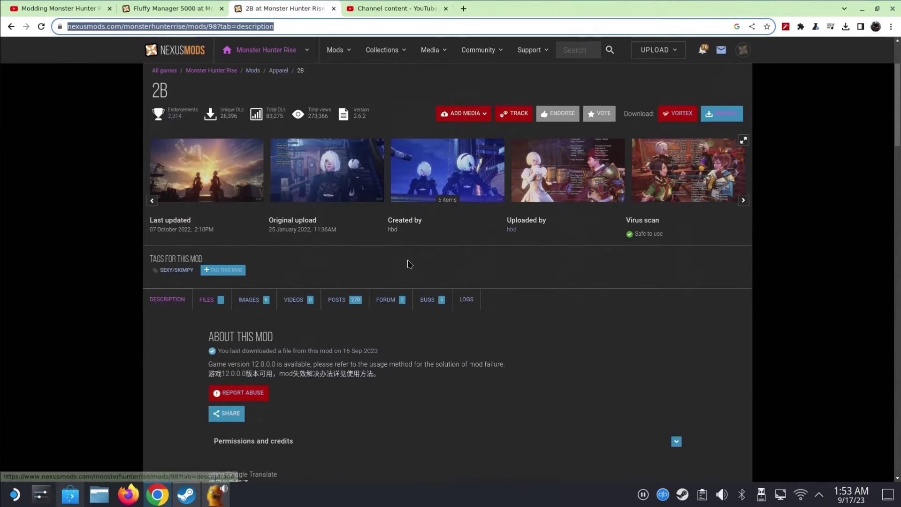
scroll(408, 264, "down", 3)
scroll(322, 110, "up", 3)
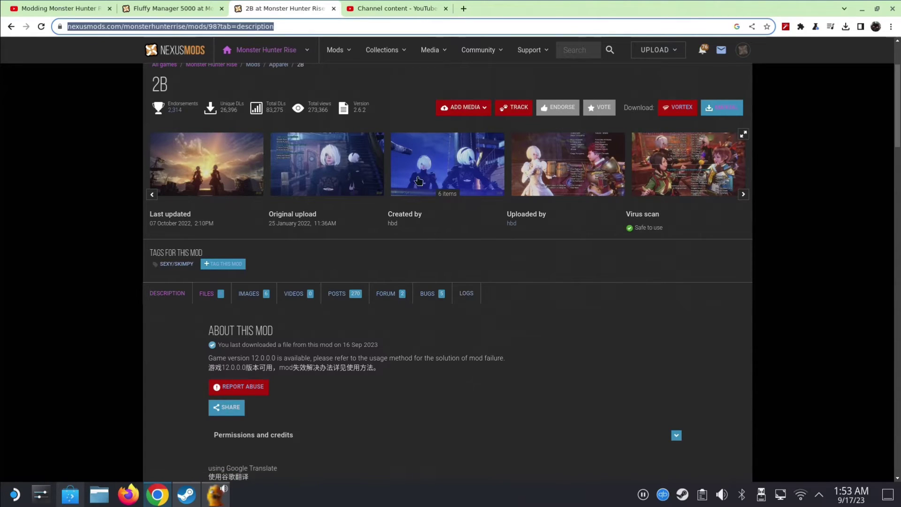
scroll(355, 342, "down", 4)
scroll(356, 342, "down", 3)
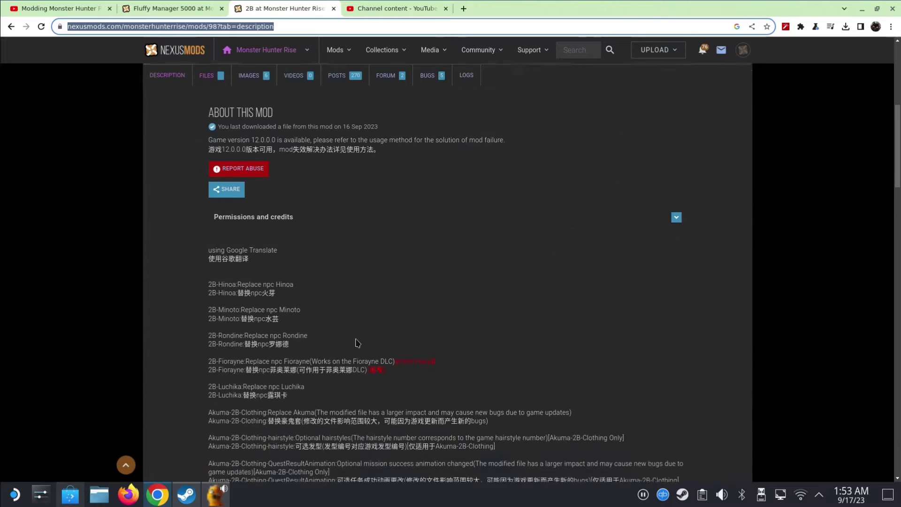
scroll(355, 342, "down", 3)
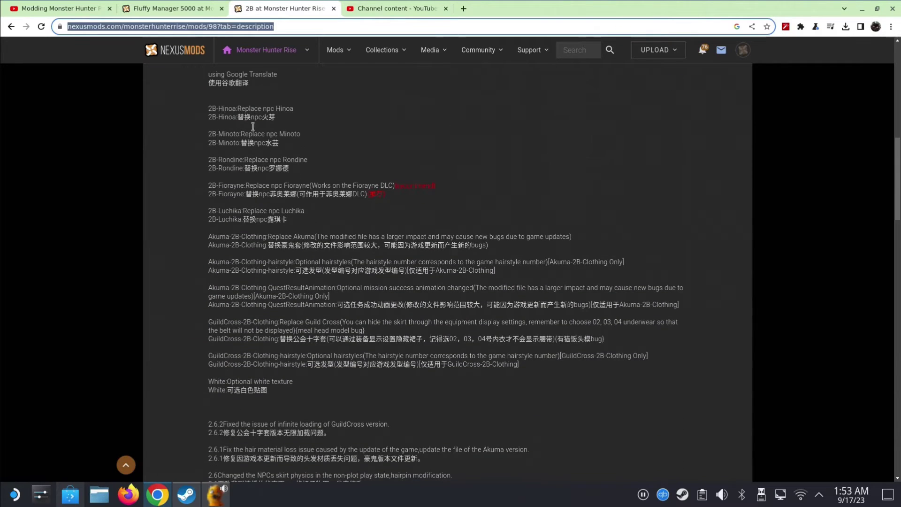
Step: Highlight the variant list and the Akuma-2B-Clothing description lines
left_click_drag(209, 109, 313, 287)
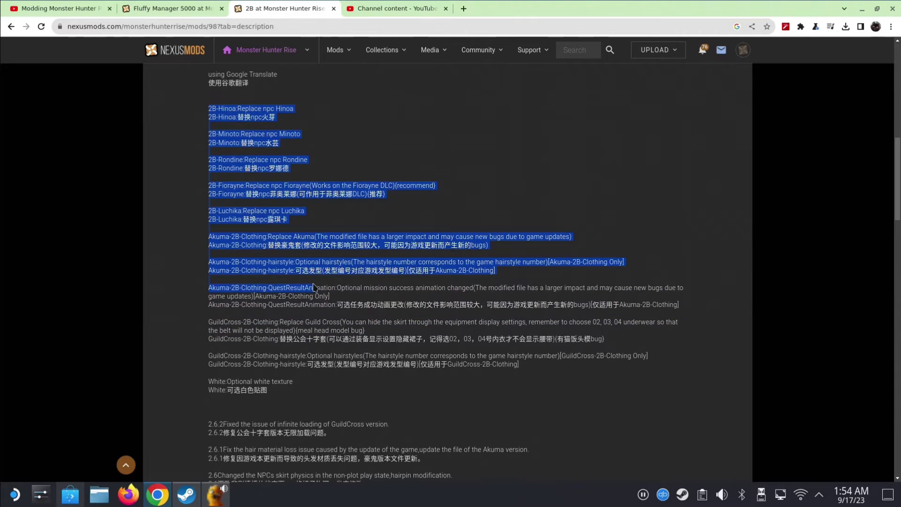
left_click(274, 267)
left_click_drag(224, 236, 253, 270)
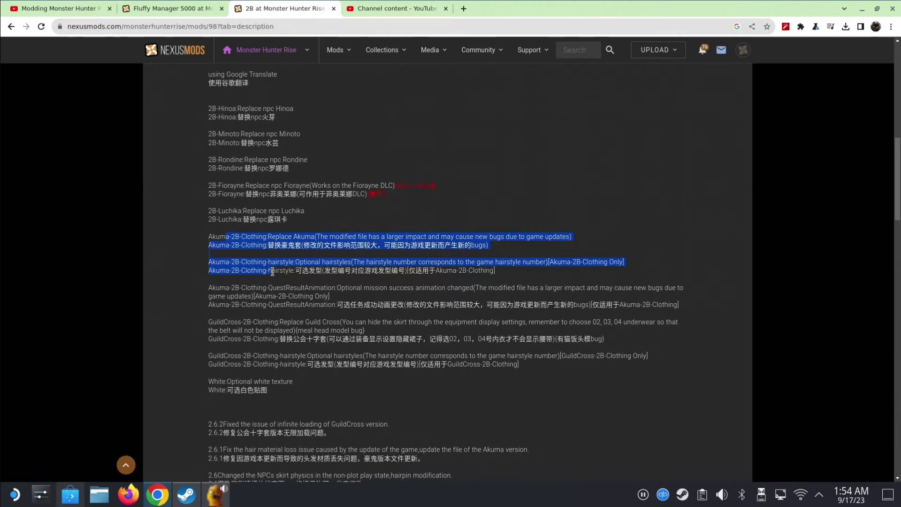
left_click(236, 250)
left_click_drag(215, 236, 243, 237)
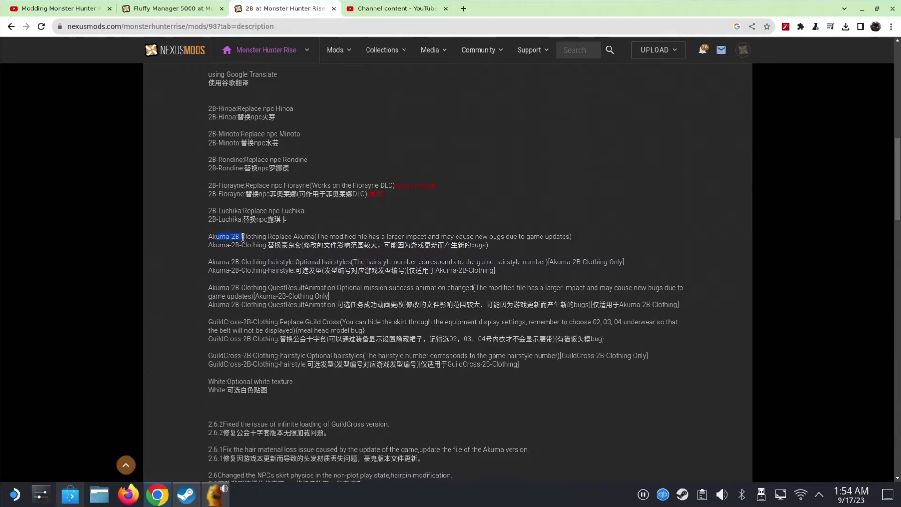
left_click(243, 238)
left_click_drag(225, 236, 466, 252)
left_click(221, 243)
Step: Show the 2B mod's downloadable files on Nexus Mods
left_click(96, 495)
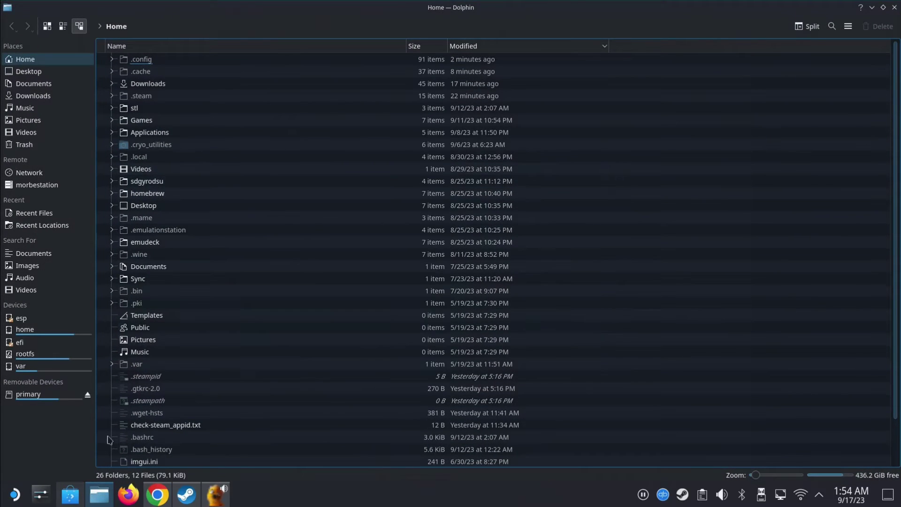
left_click(99, 496)
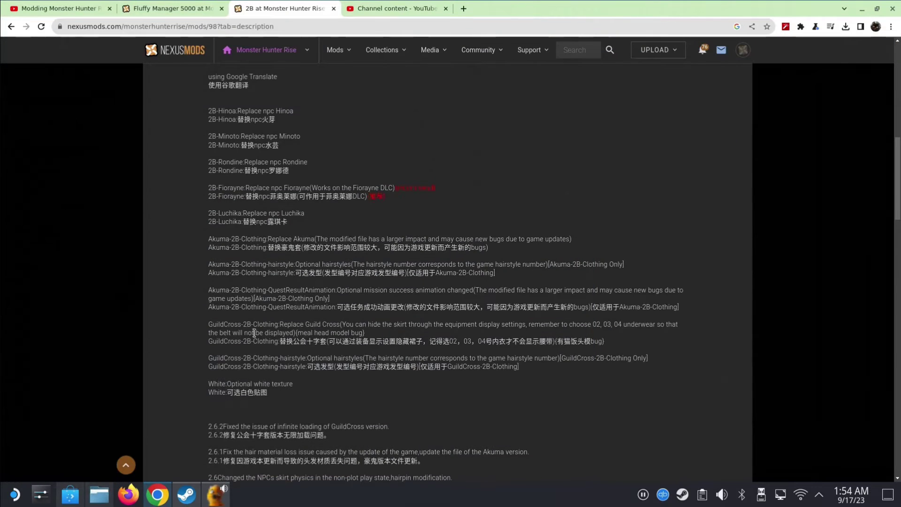
scroll(254, 333, "up", 7)
left_click(213, 242)
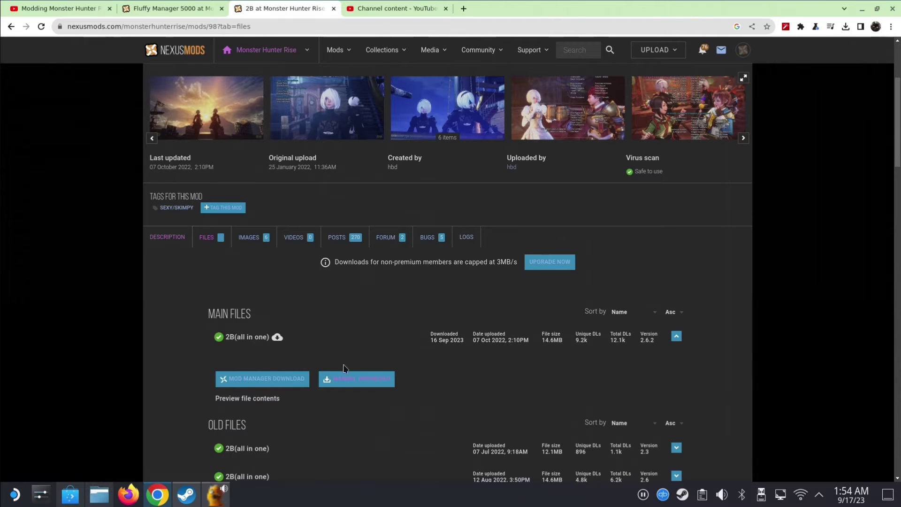
Step: Open 2B(all in one)-98-2-6-2-1665148242.7z from Dolphin's Downloads folder in Ark
left_click(99, 495)
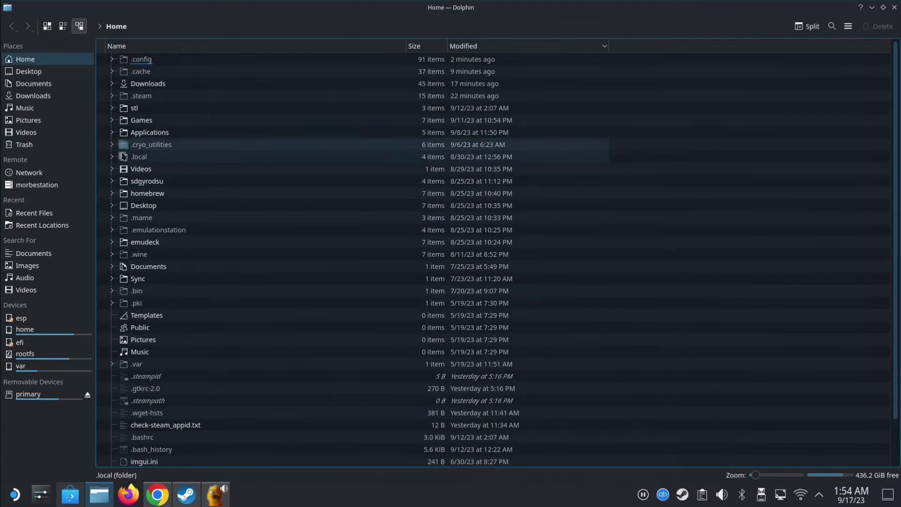
left_click(33, 96)
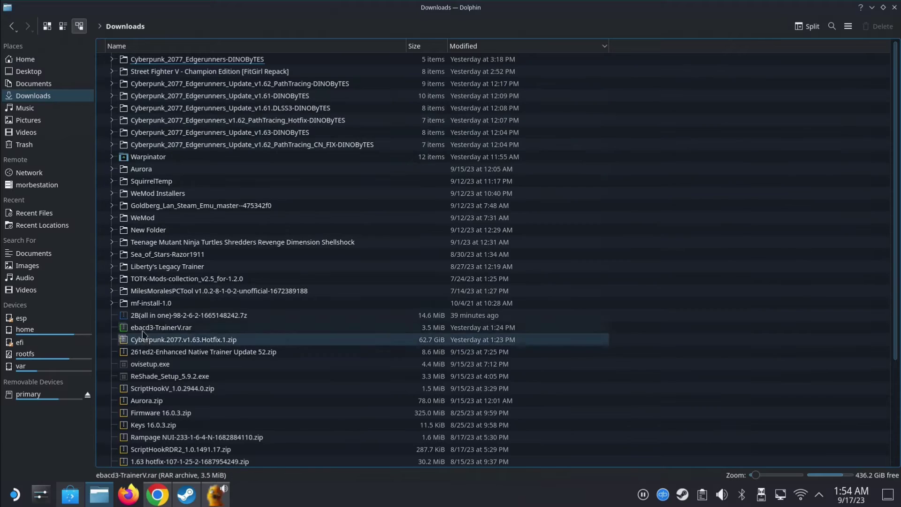
left_click(143, 315)
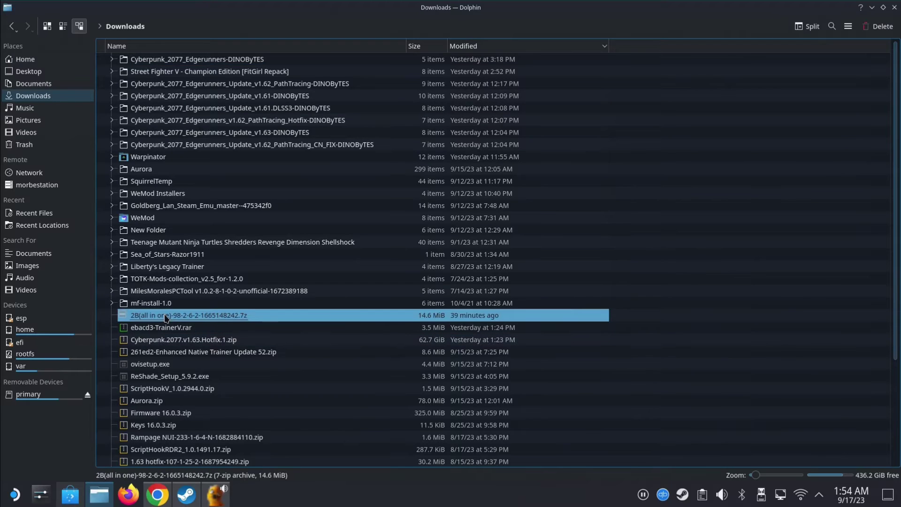
double_click(437, 319)
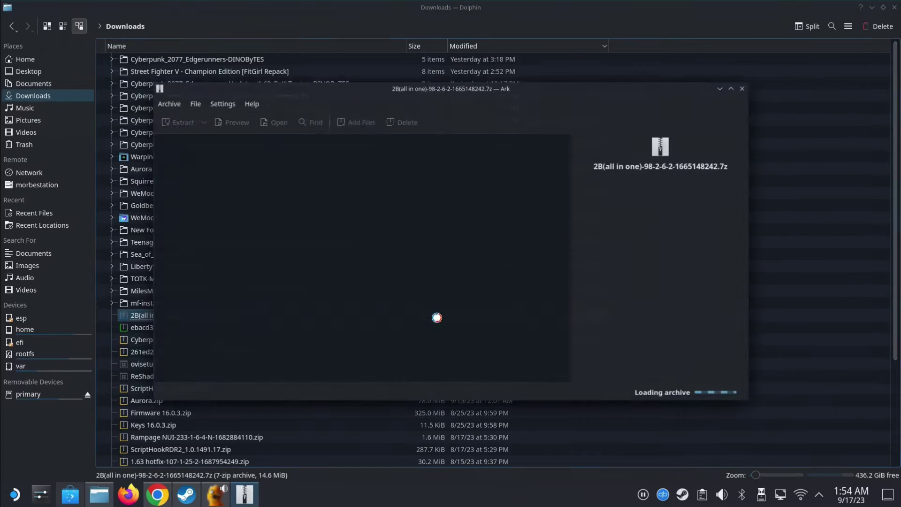
Step: Select all 28 entries of the 2B archive, then minimize Ark to reveal Downloads
left_click(406, 306)
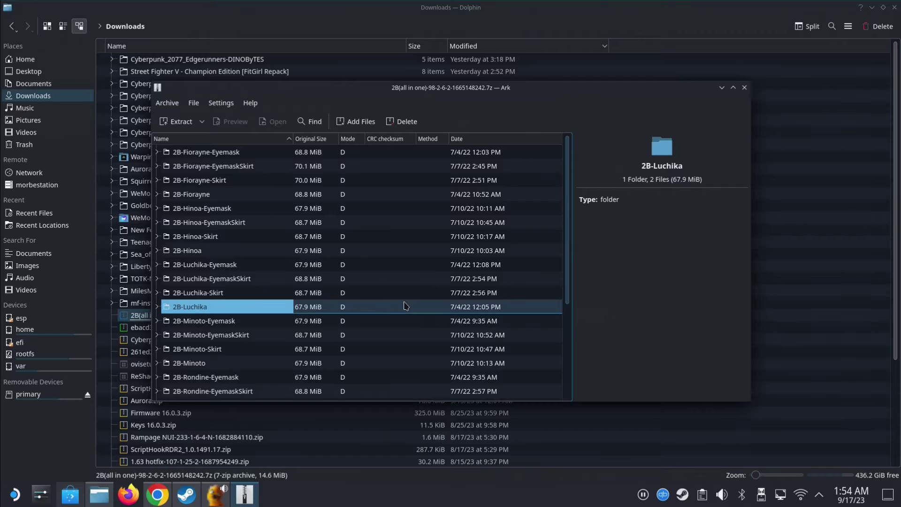
key("ctrl+a")
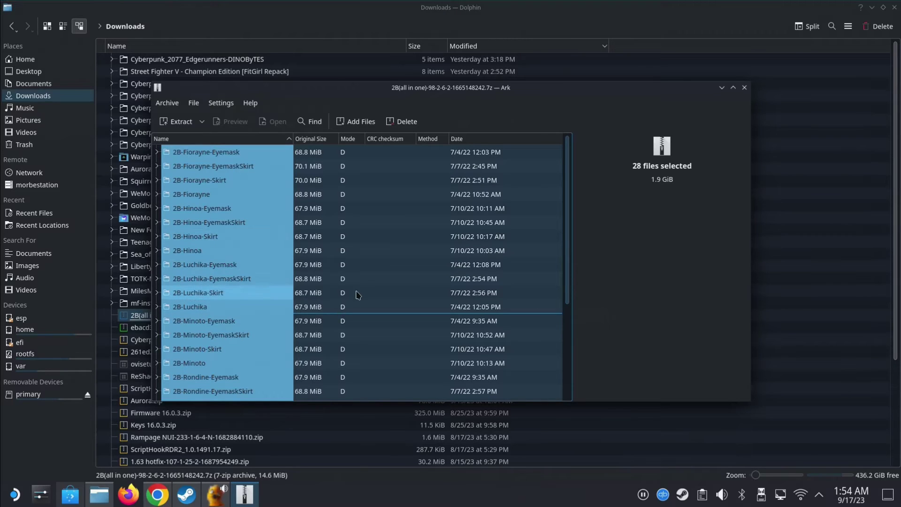
scroll(357, 294, "down", 4)
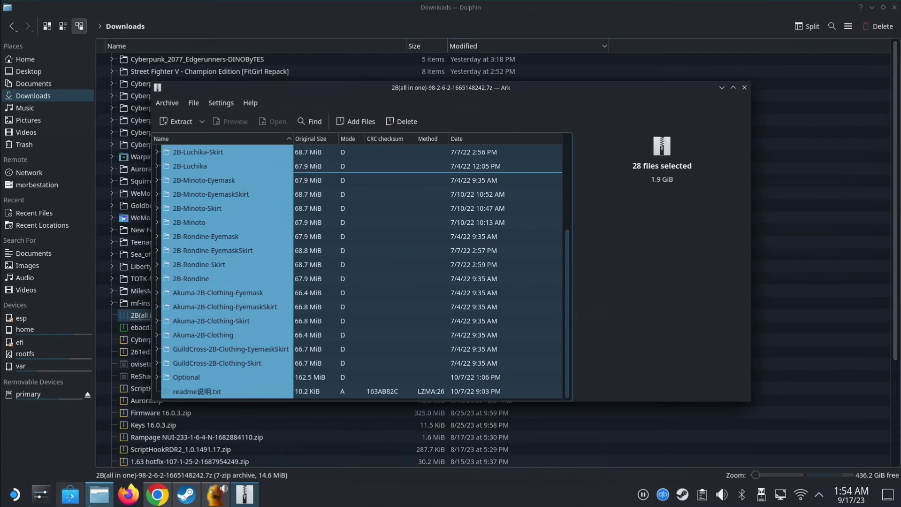
left_click(92, 505)
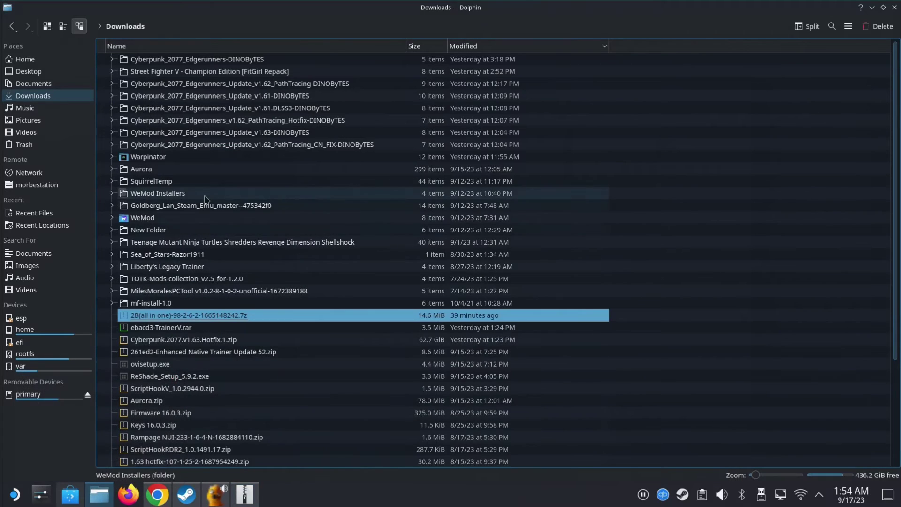
left_click(29, 394)
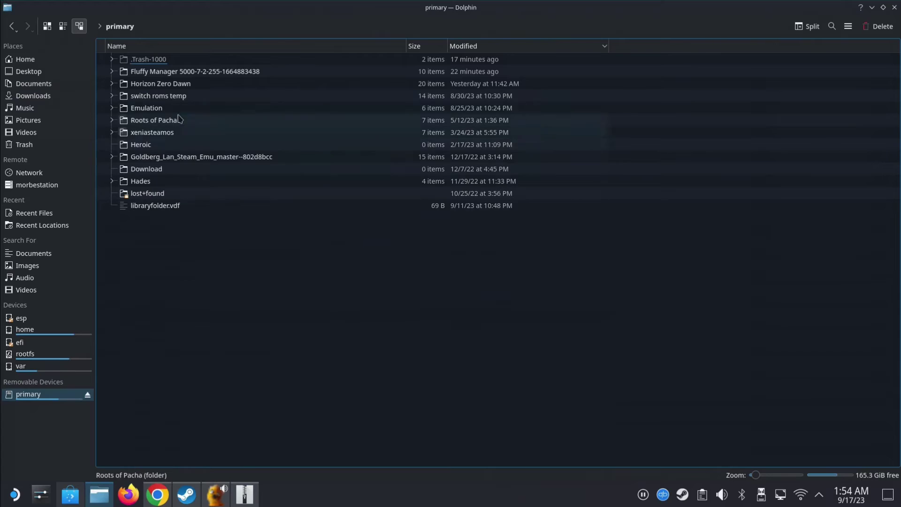
double_click(159, 72)
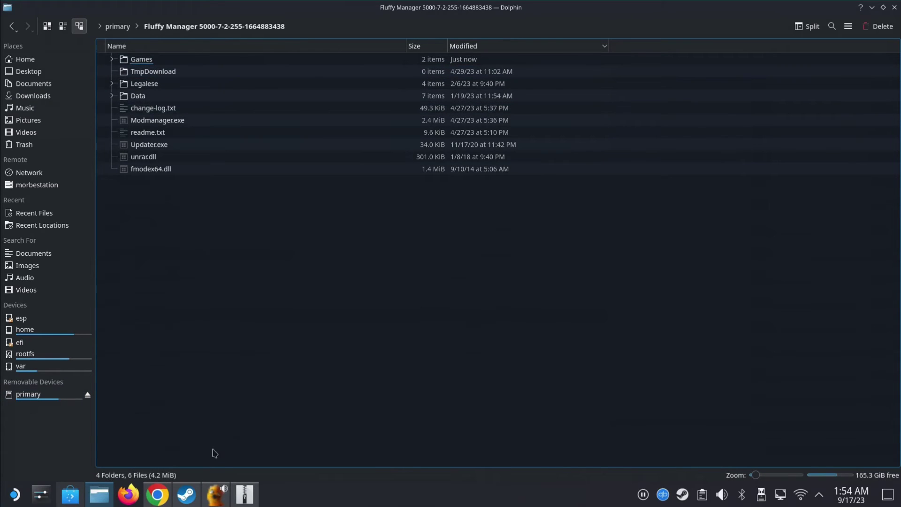
mouse_move(245, 493)
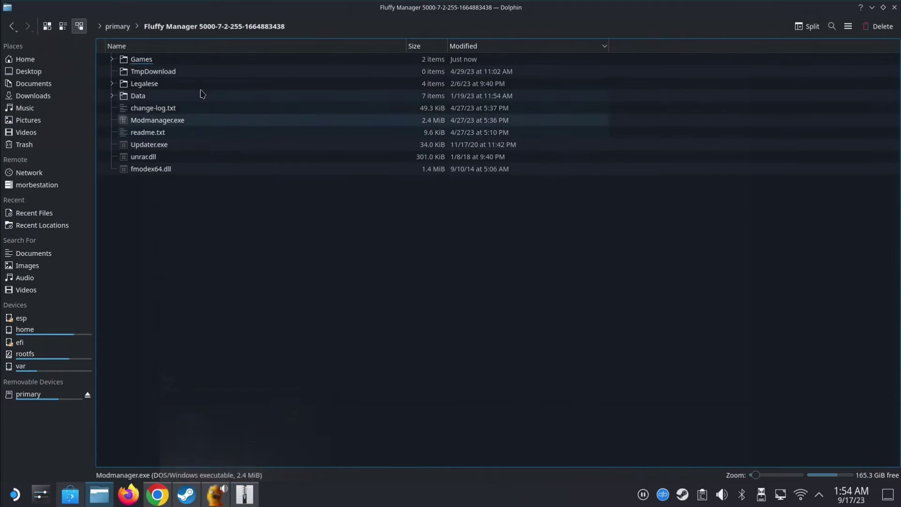
double_click(147, 60)
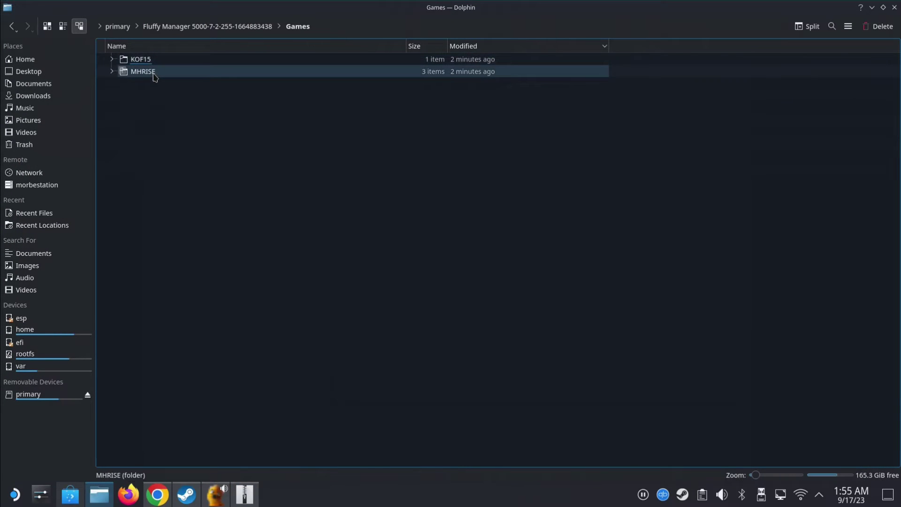
double_click(154, 74)
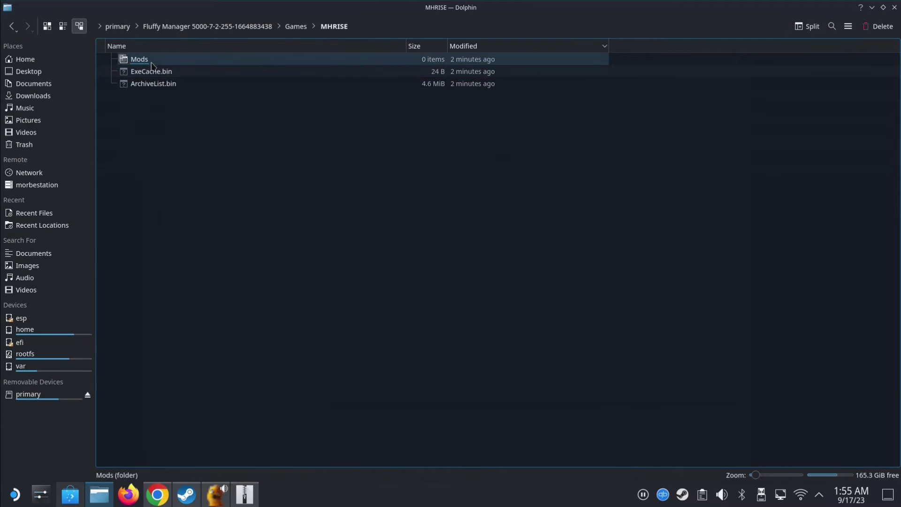
double_click(151, 66)
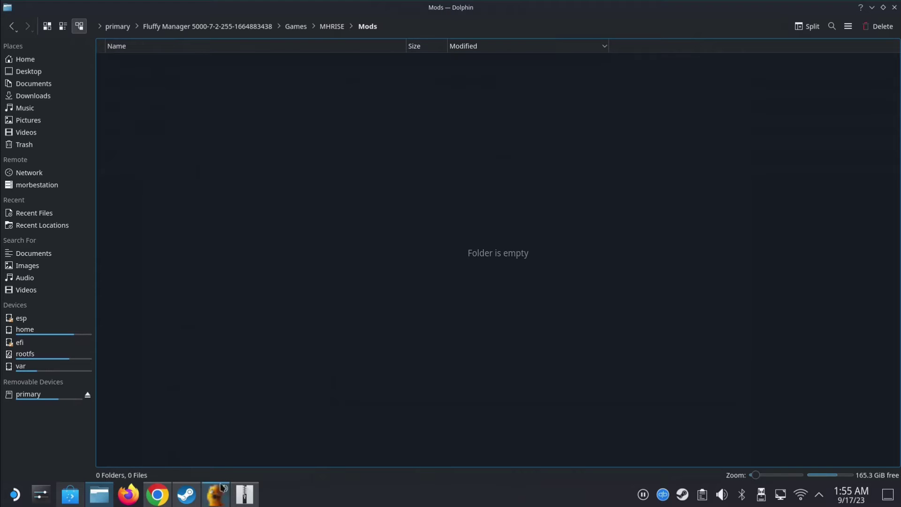
Step: Drag the Akuma-2B-Clothing-EyemaskSkirt folder from Ark into the MHRISE Mods folder
left_click(245, 497)
left_click(277, 195)
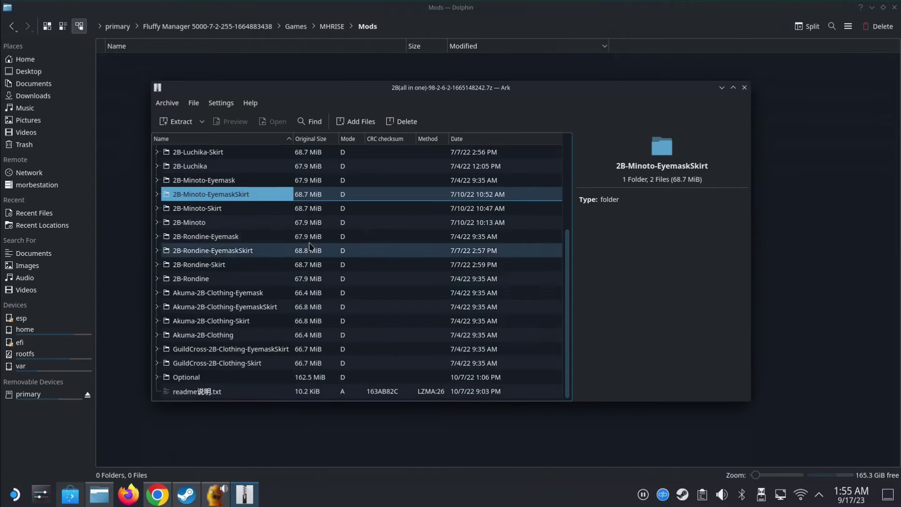
scroll(312, 246, "up", 3)
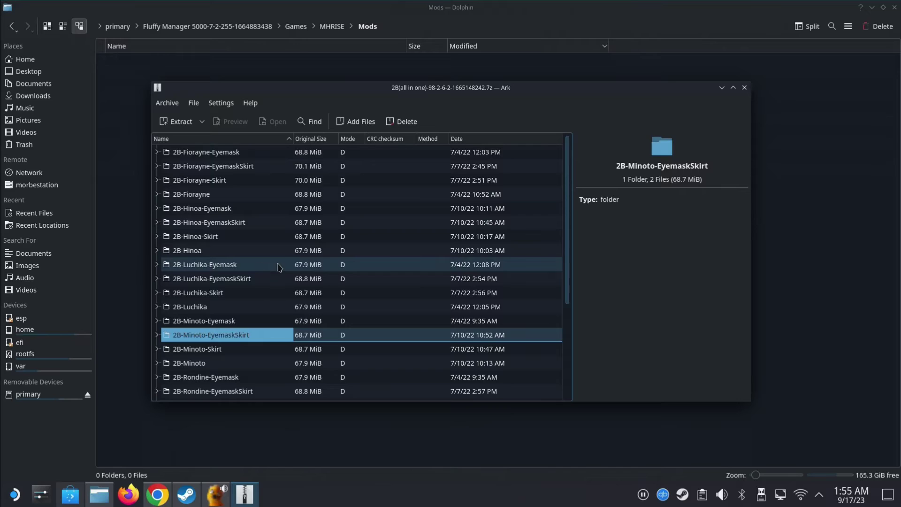
scroll(277, 265, "down", 3)
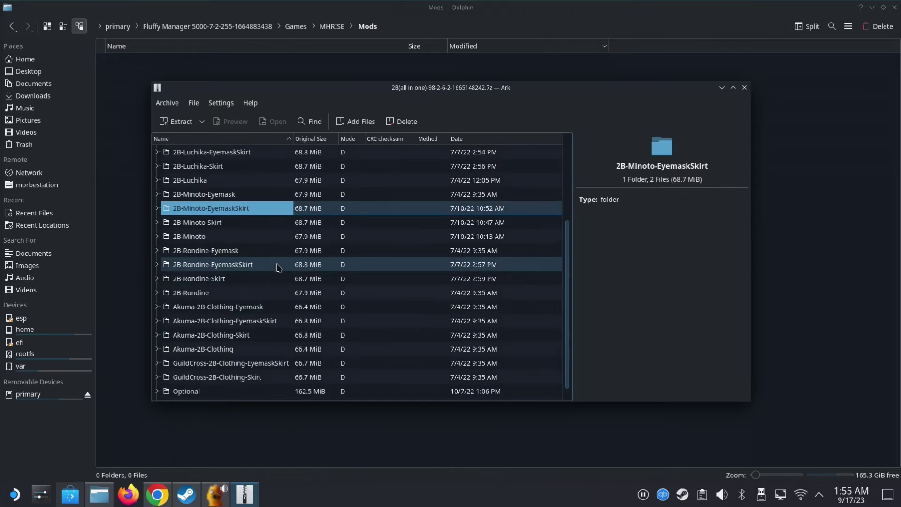
left_click(278, 324)
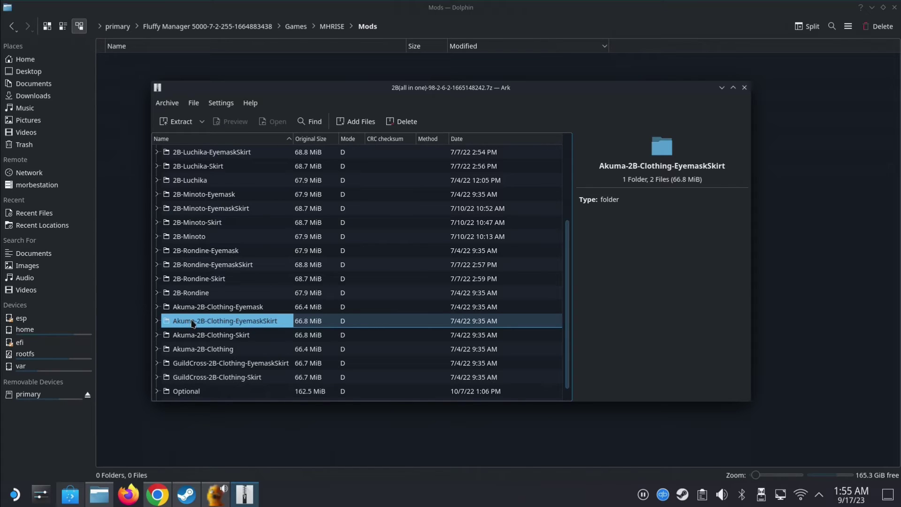
left_click_drag(383, 94, 500, 87)
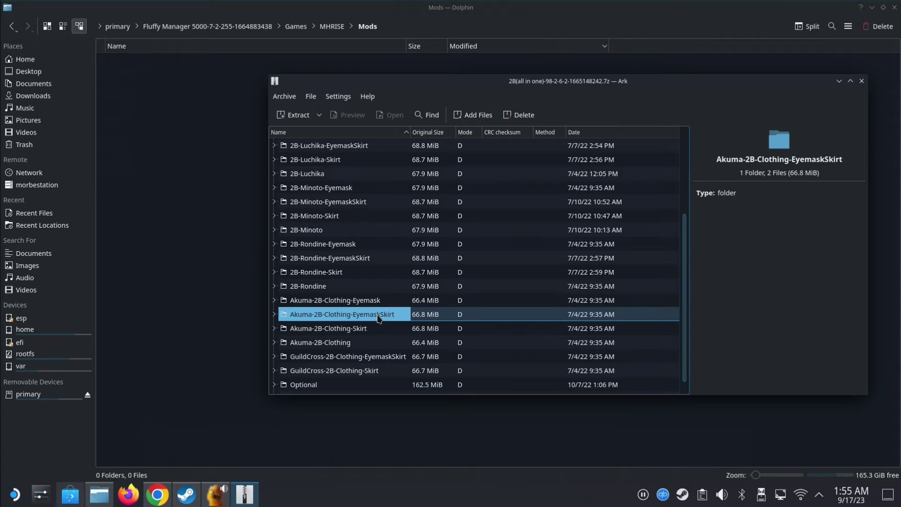
left_click_drag(379, 317, 235, 143)
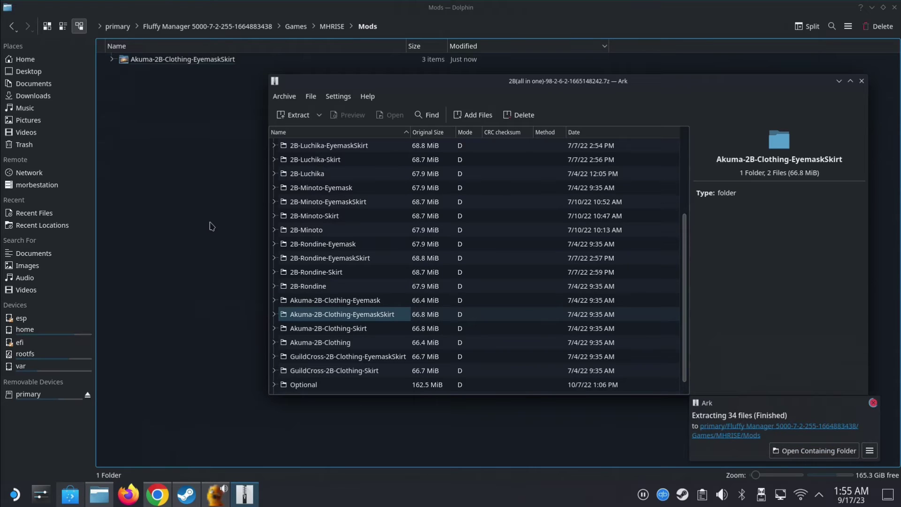
Step: Put Ark away and bring Fluffy Mod Manager forward, still showing no mods
left_click(211, 227)
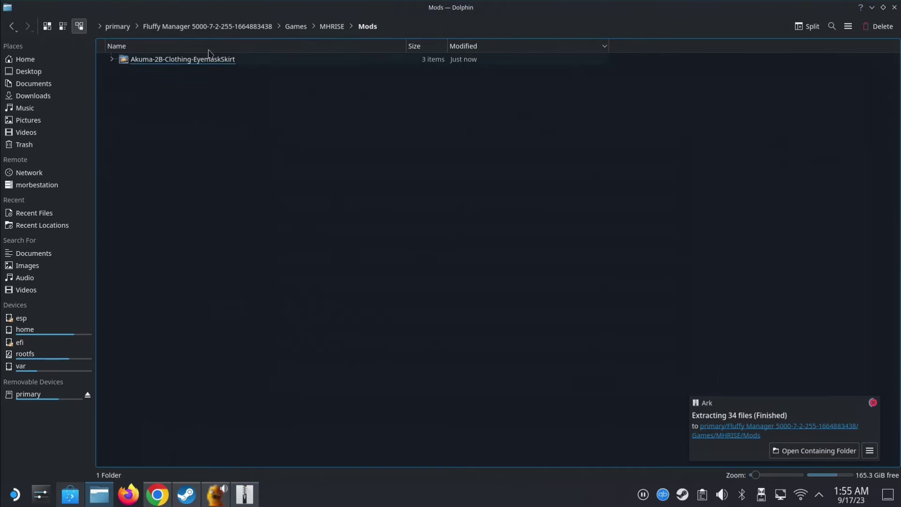
left_click(247, 498)
left_click(247, 498)
left_click(215, 494)
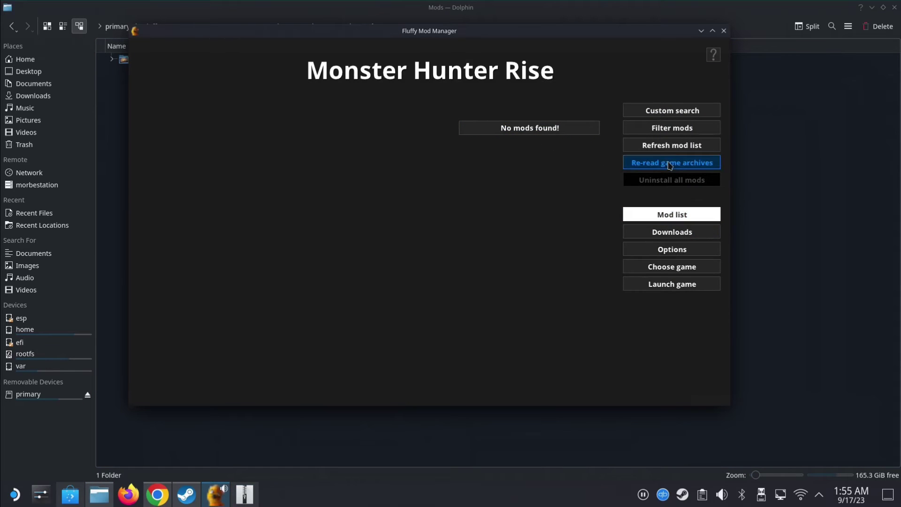
Step: Refresh the mod list, enable the 2B-Clothing-EyemaskSkirt(Akuma) mod, and launch Monster Hunter Rise
left_click(674, 149)
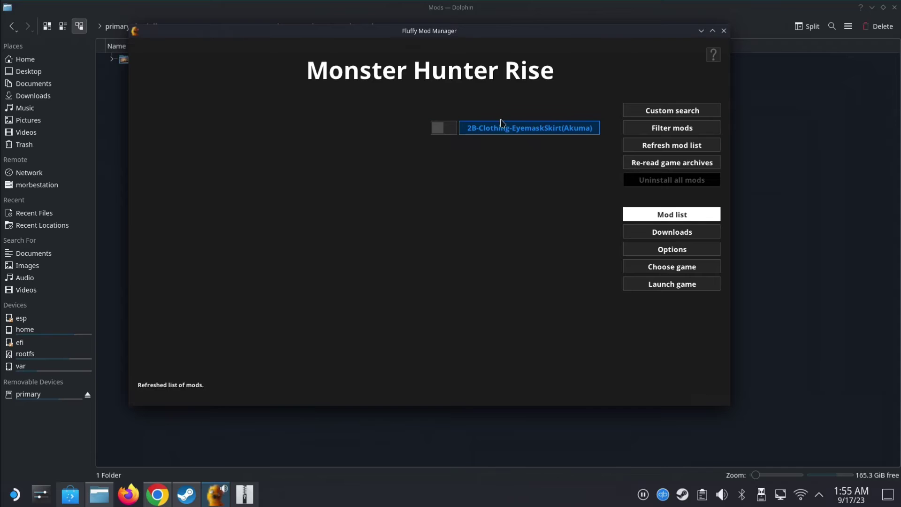
left_click(450, 131)
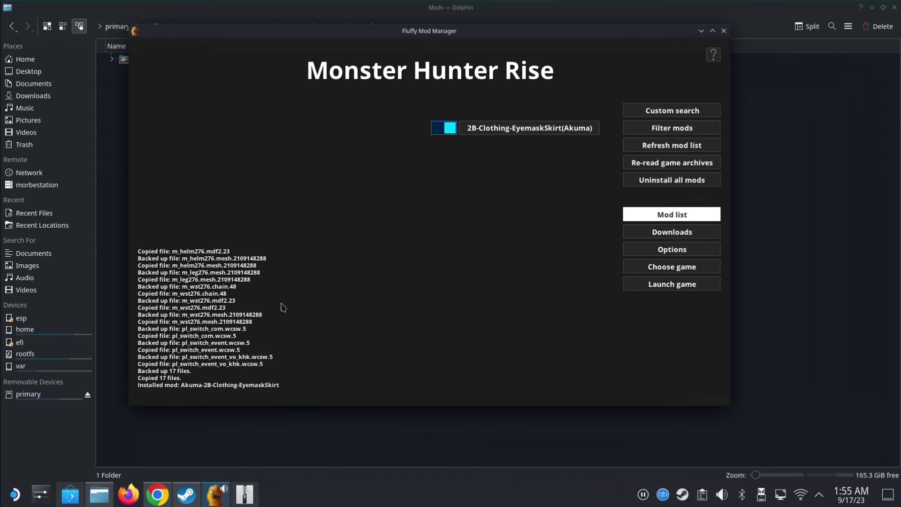
left_click(670, 290)
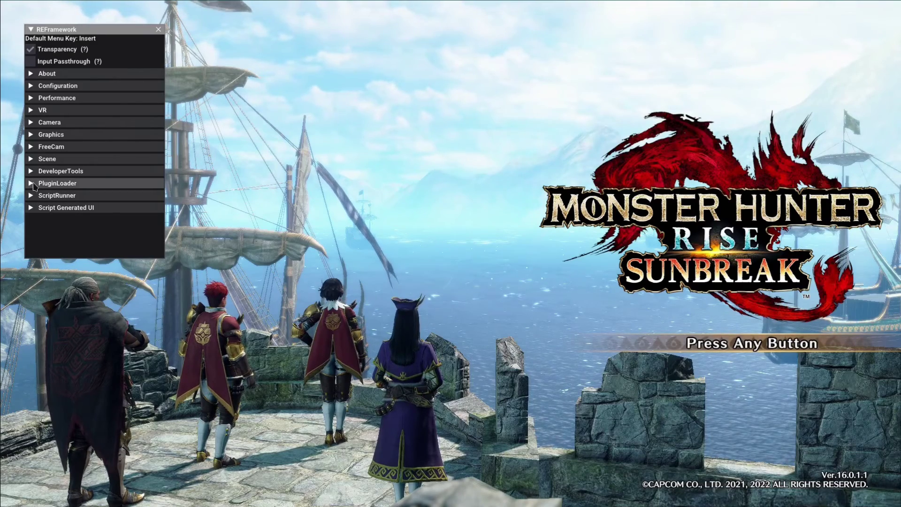
Step: Expand the REFramework overlay's PluginLoader and ScriptRunner sections to find Infinite_HP.lua
left_click(33, 184)
left_click(32, 184)
left_click(61, 195)
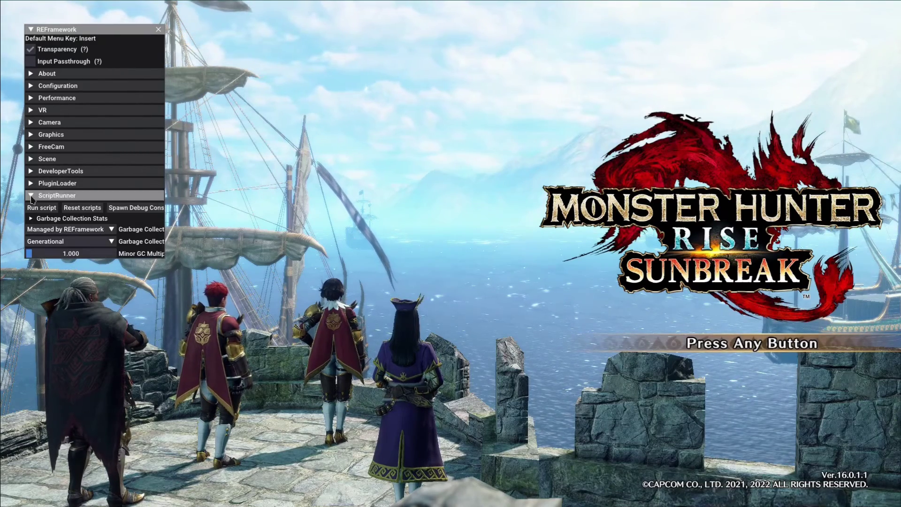
scroll(77, 184, "down", 4)
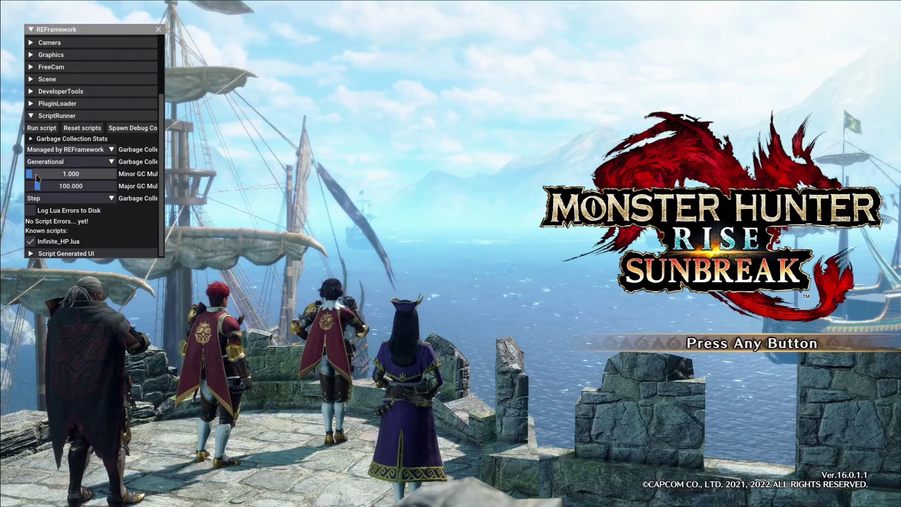
Step: Expand Garbage Collection Stats, re-check ScriptRunner's Infinite_HP.lua, and collapse the REFramework overlay
left_click(31, 140)
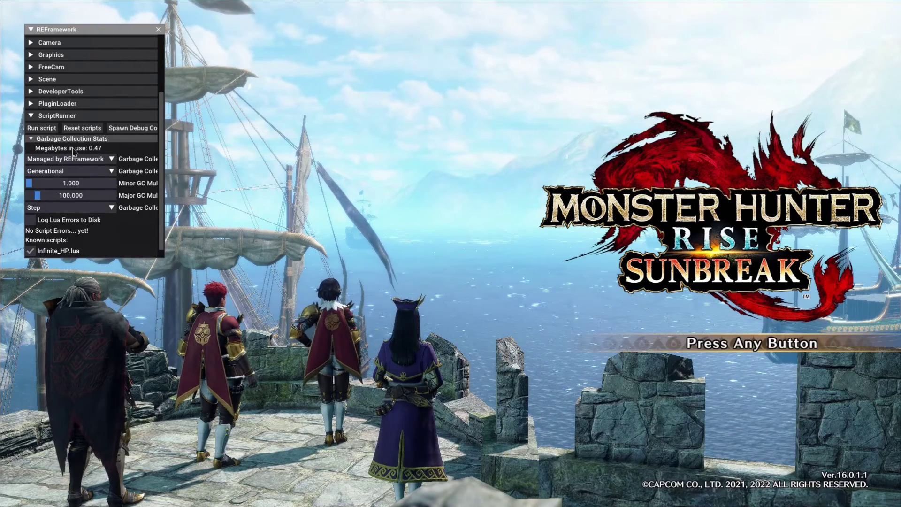
scroll(75, 153, "up", 2)
scroll(80, 186, "down", 2)
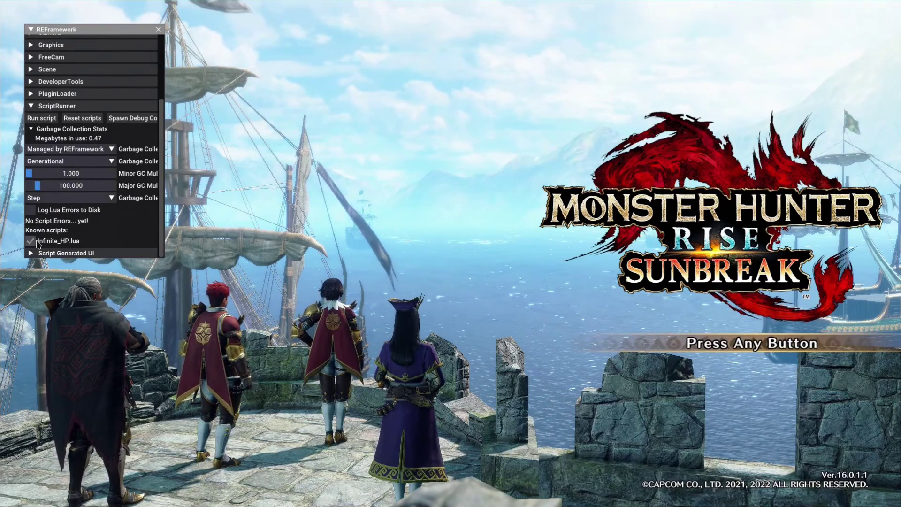
scroll(31, 131, "up", 1)
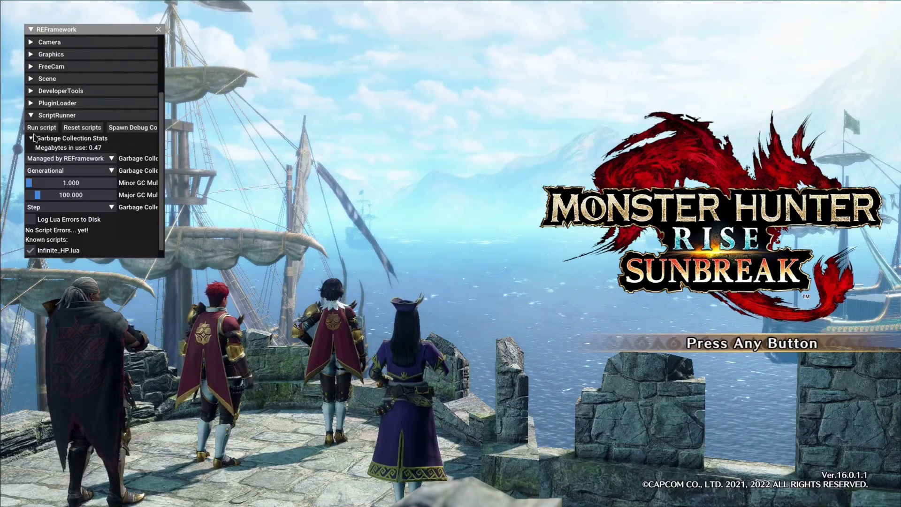
left_click(37, 118)
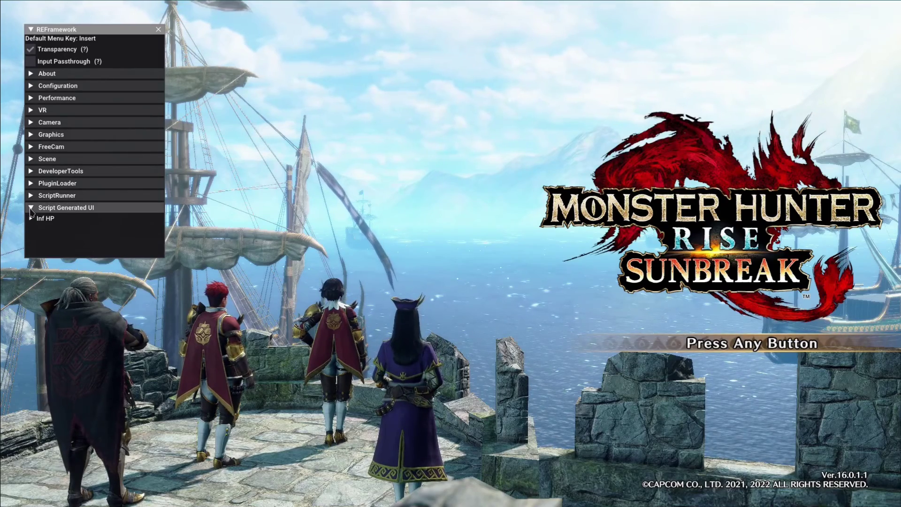
left_click(31, 195)
scroll(31, 200, "down", 3)
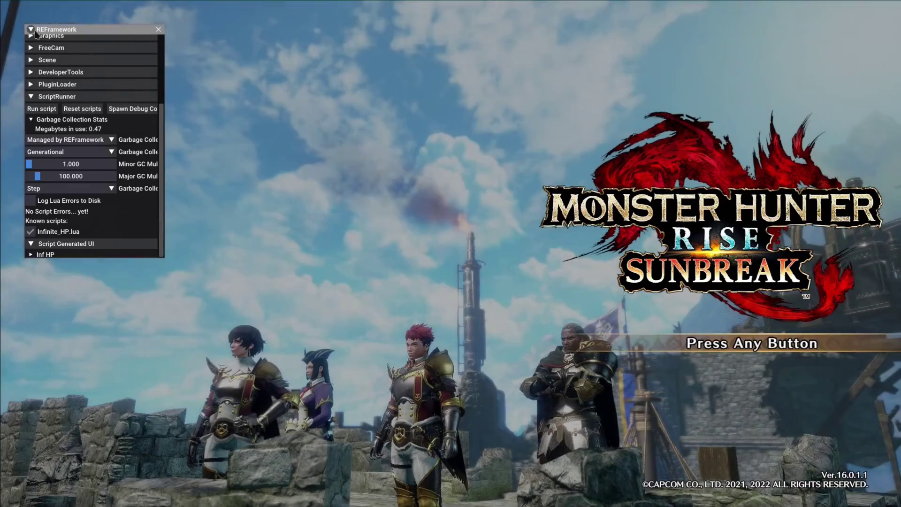
left_click(32, 29)
Step: Get past the title screen, choose Continue, and confirm the save slot to load
key("Return")
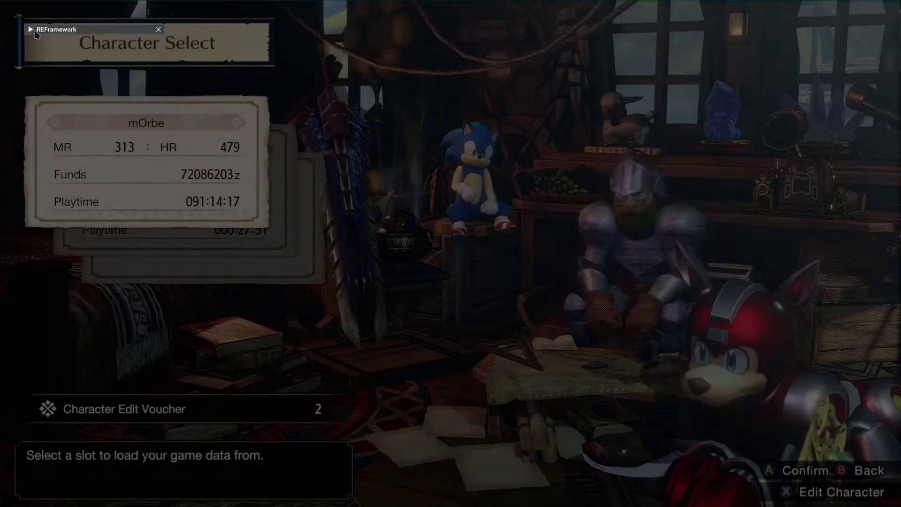
key("Return")
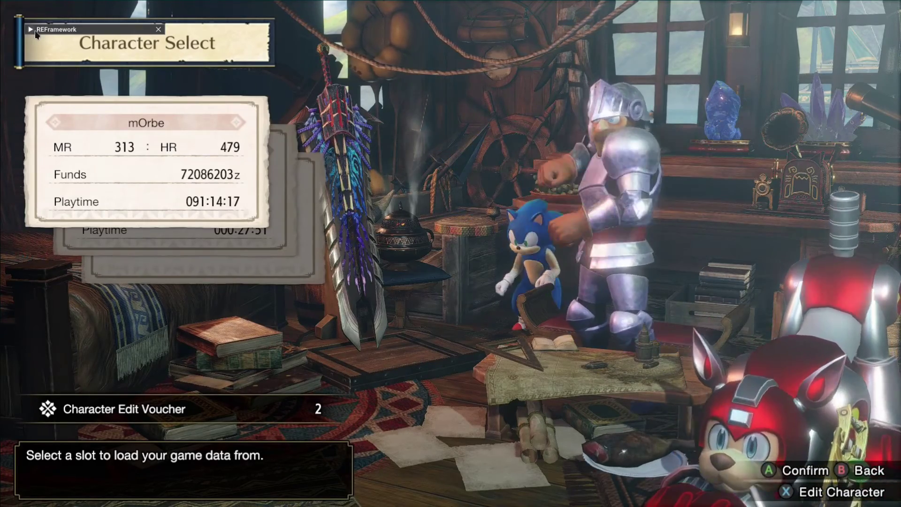
key("Return")
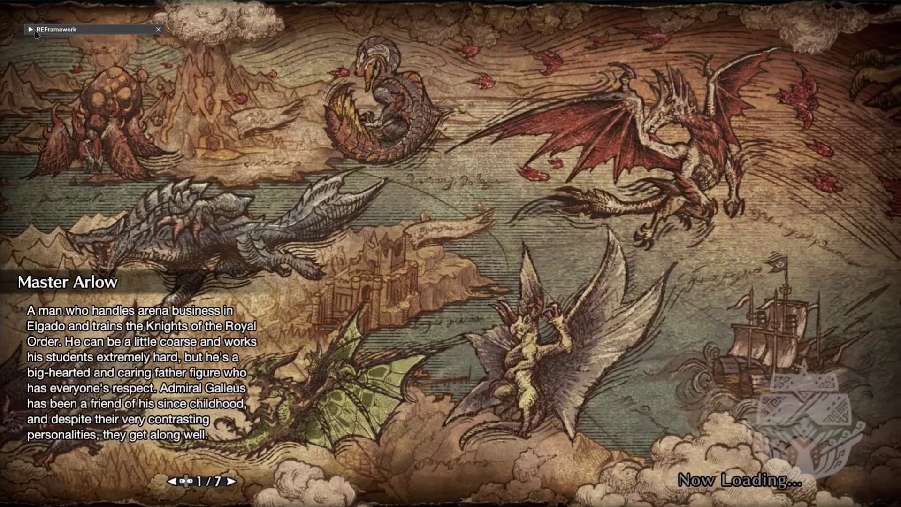